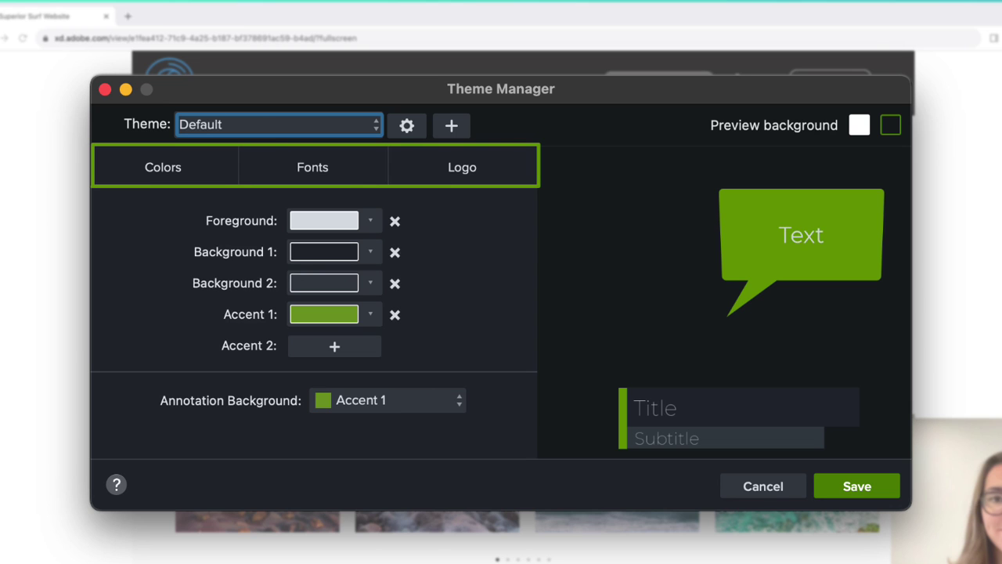
Review the Default theme's font settings, then its logo settings
click(356, 168)
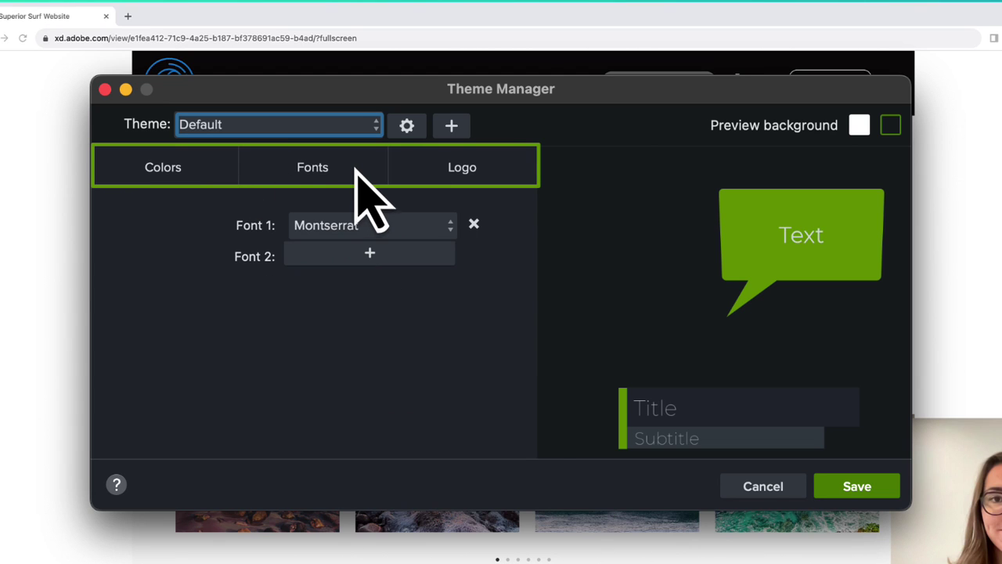
click(514, 170)
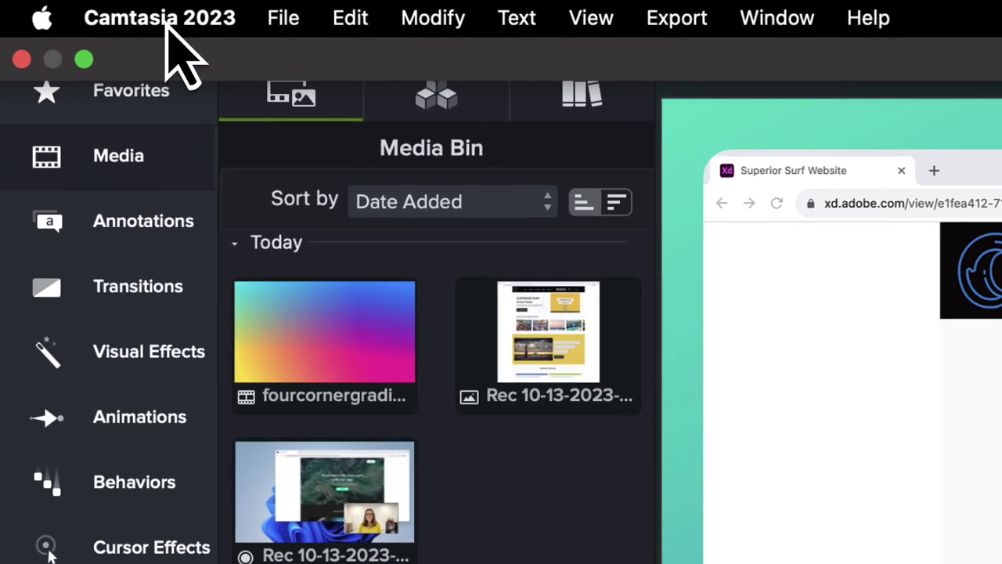
Open Manage Themes and inspect the new-theme button, the theme list and the theme options menu
click(110, 23)
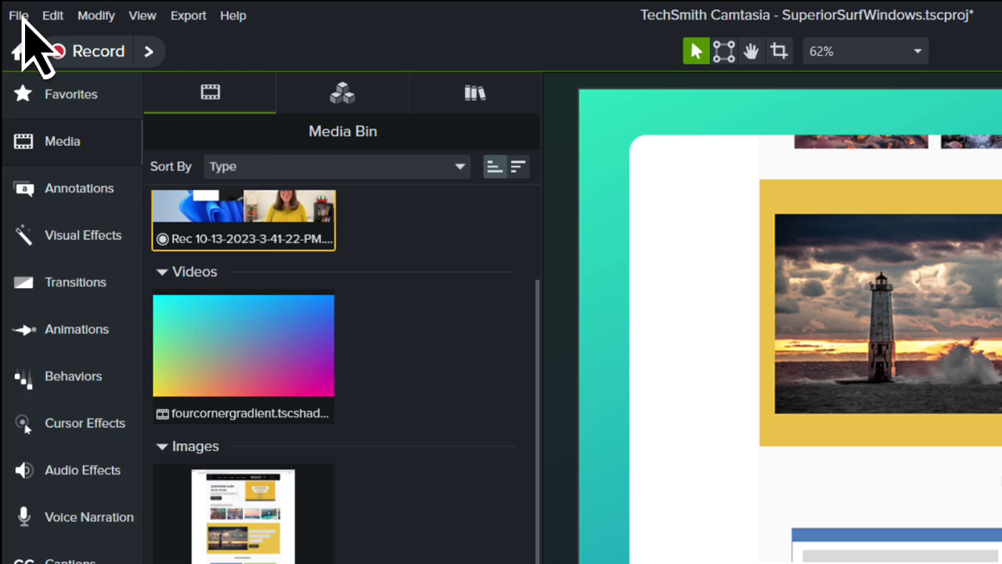
click(17, 15)
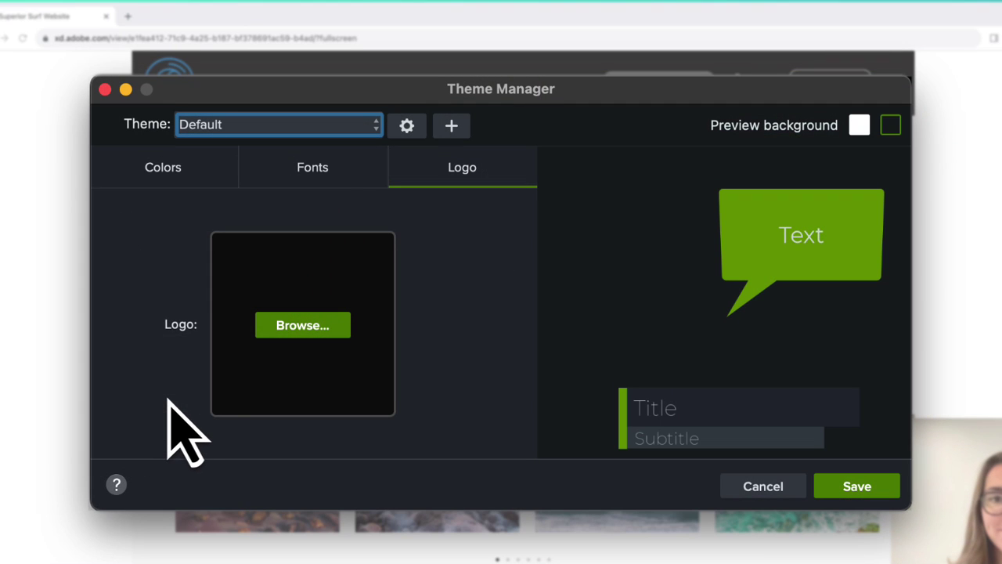
click(452, 127)
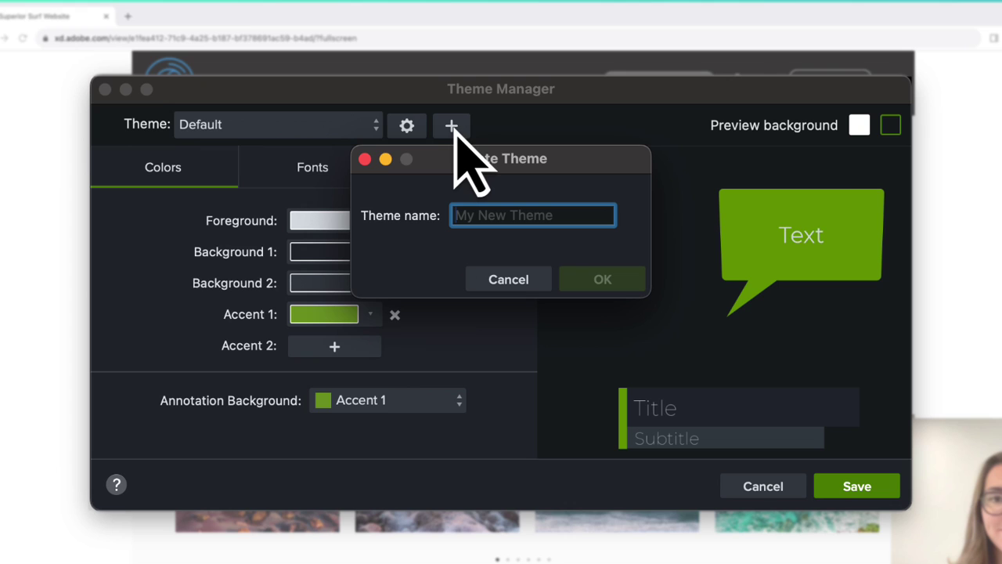
click(366, 127)
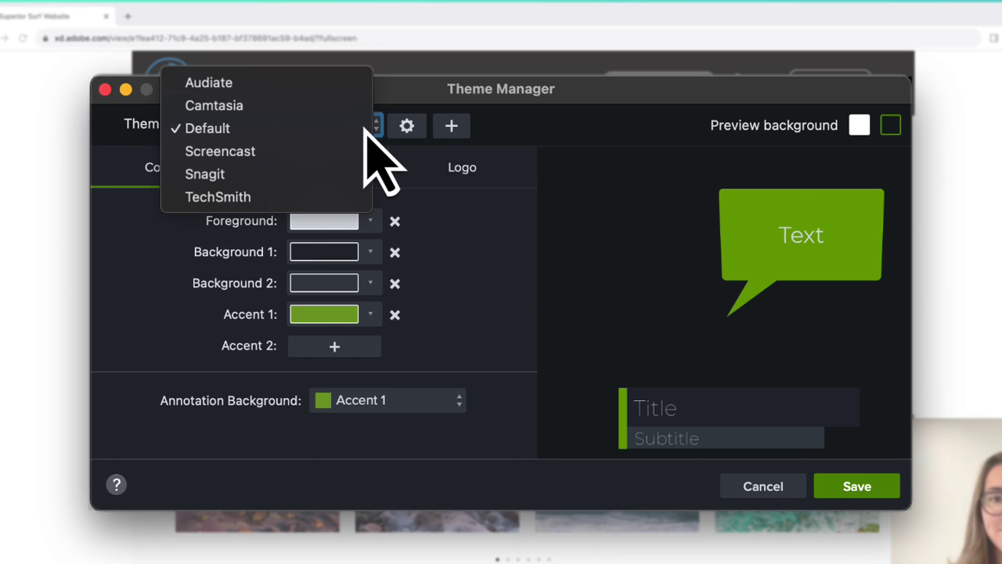
click(411, 129)
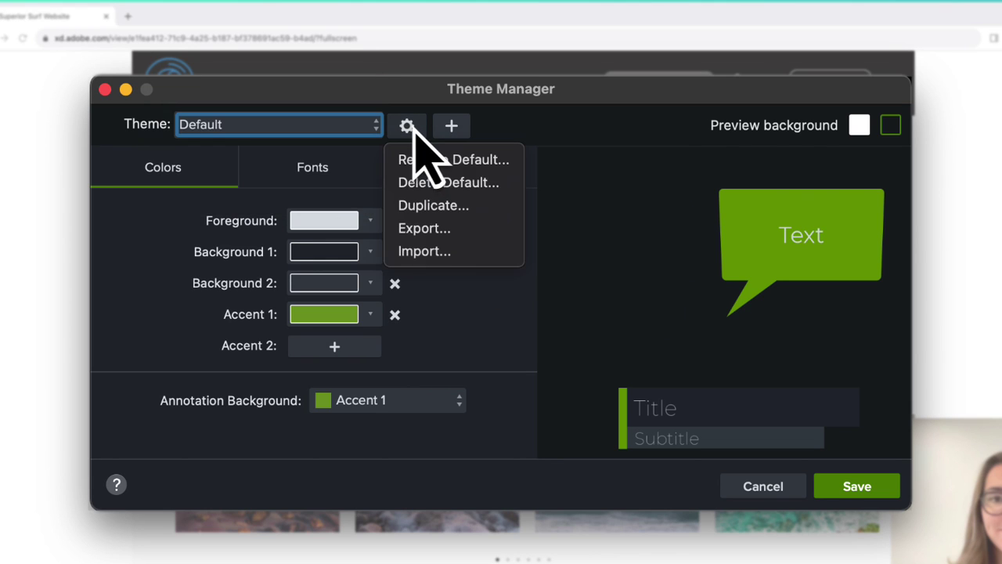
click(537, 141)
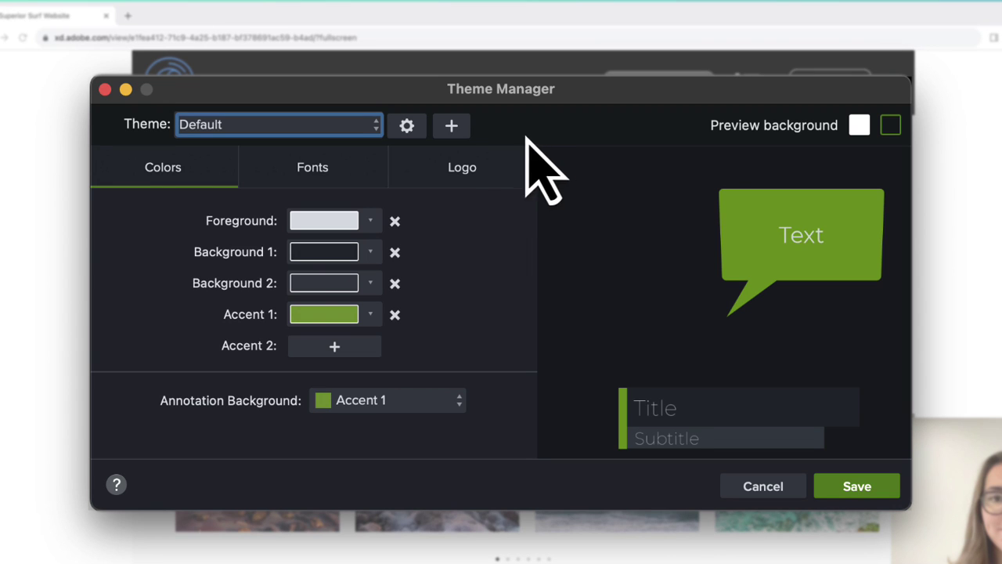
Create a new theme named Superior Surf, keeping its foreground colour white
click(462, 127)
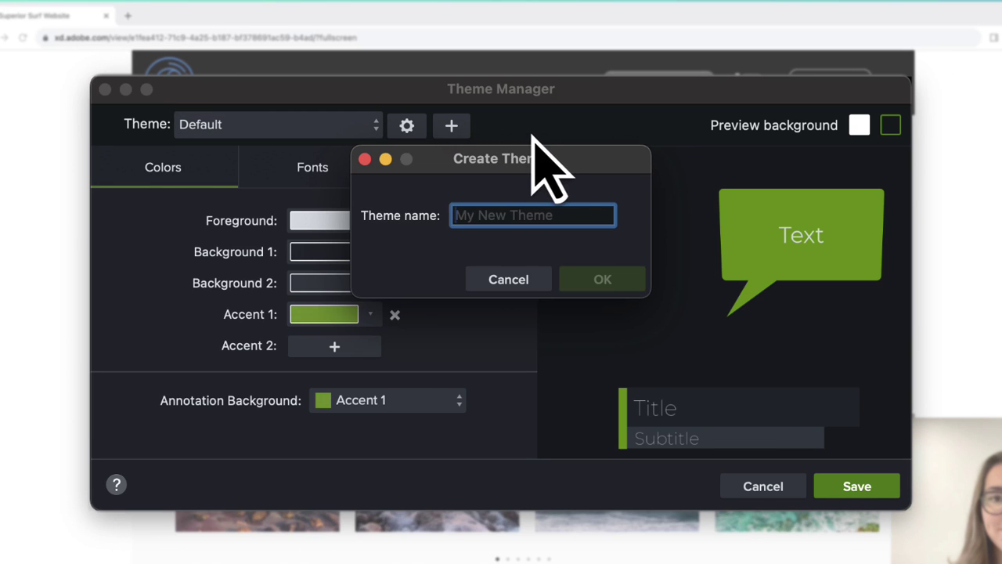
text(Superior Surf)
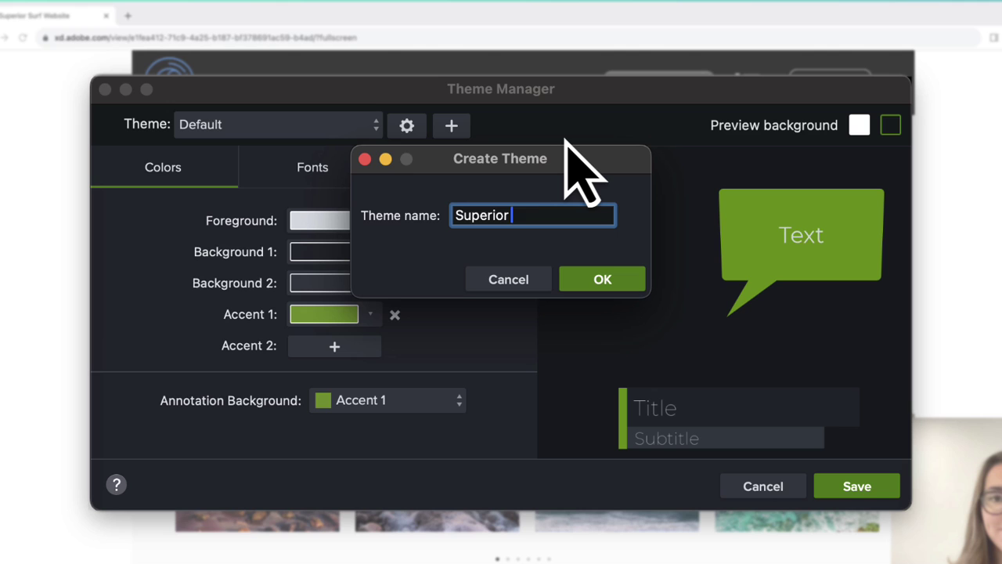
click(626, 284)
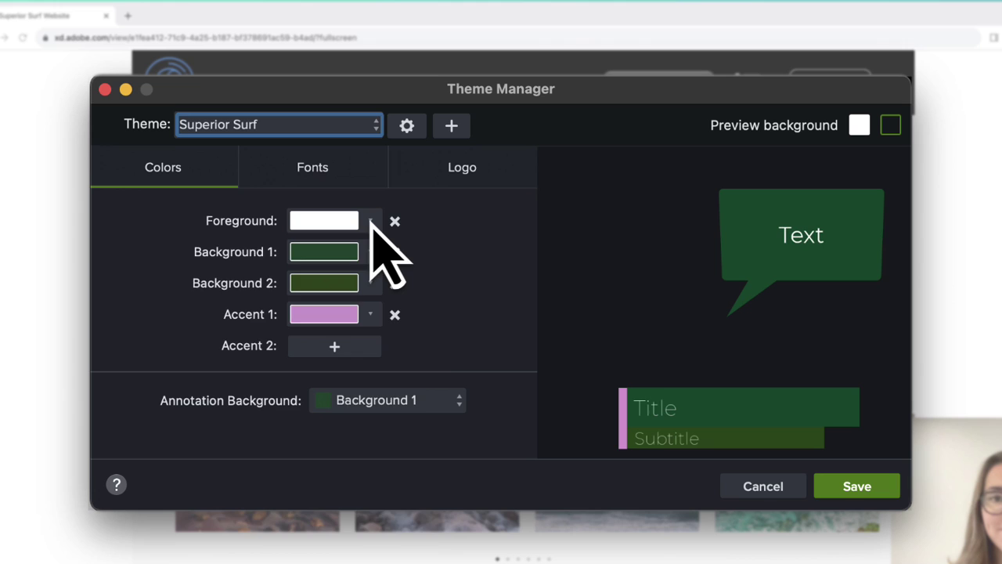
click(371, 222)
click(244, 267)
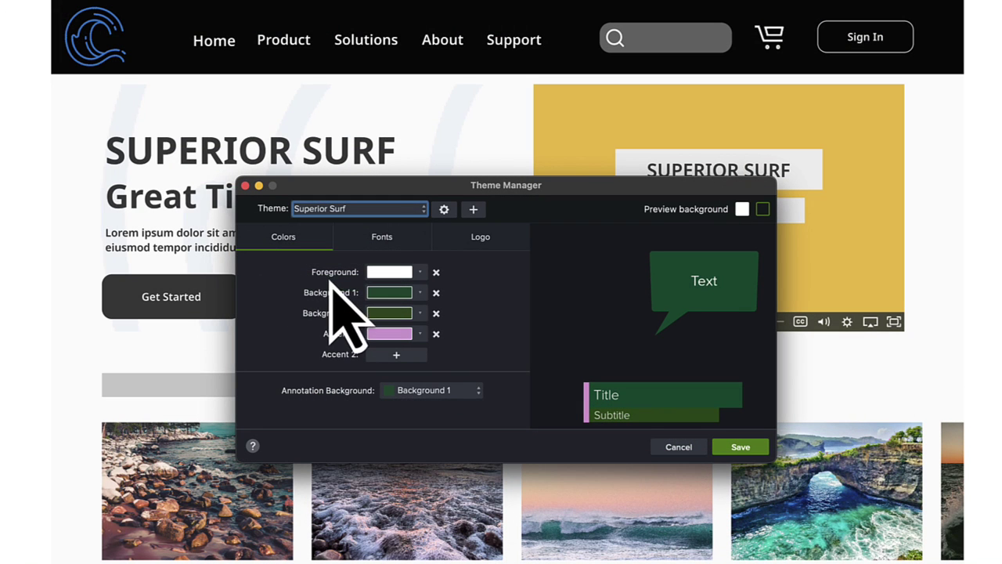
Sample website yellow for Background 1 and logo blue for Background 2; annotation background uses Accent 1
click(420, 293)
click(449, 330)
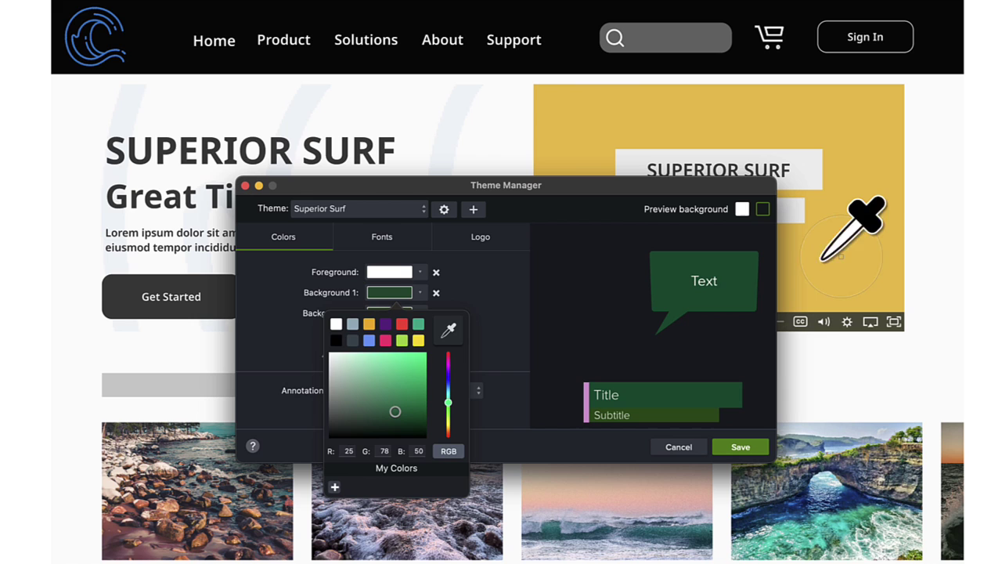
click(844, 255)
click(420, 313)
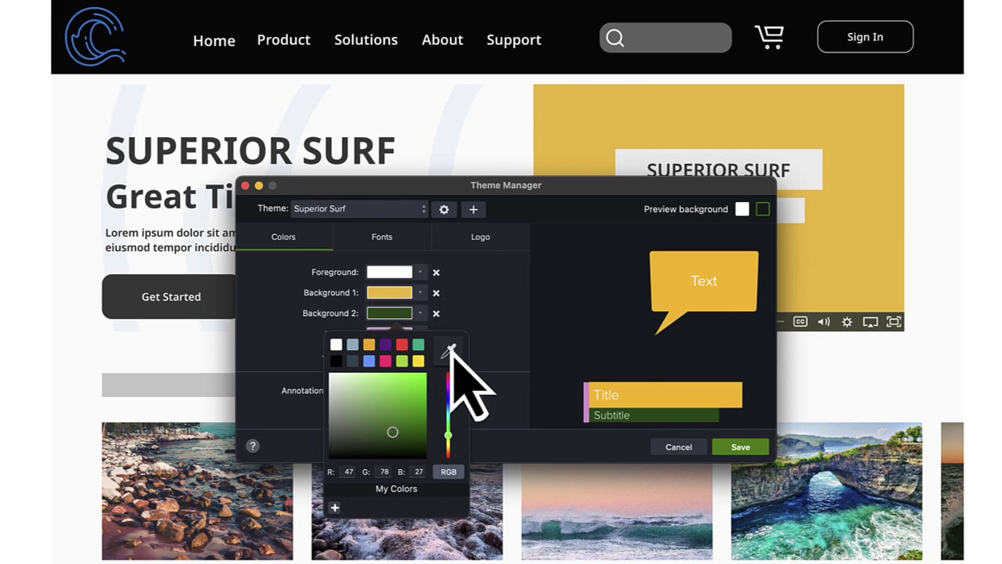
click(449, 349)
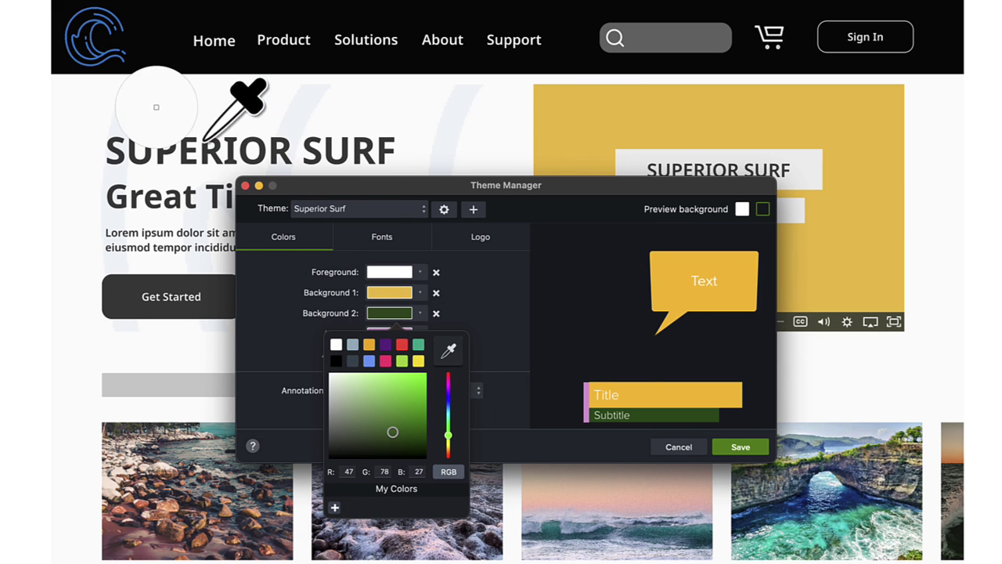
click(91, 49)
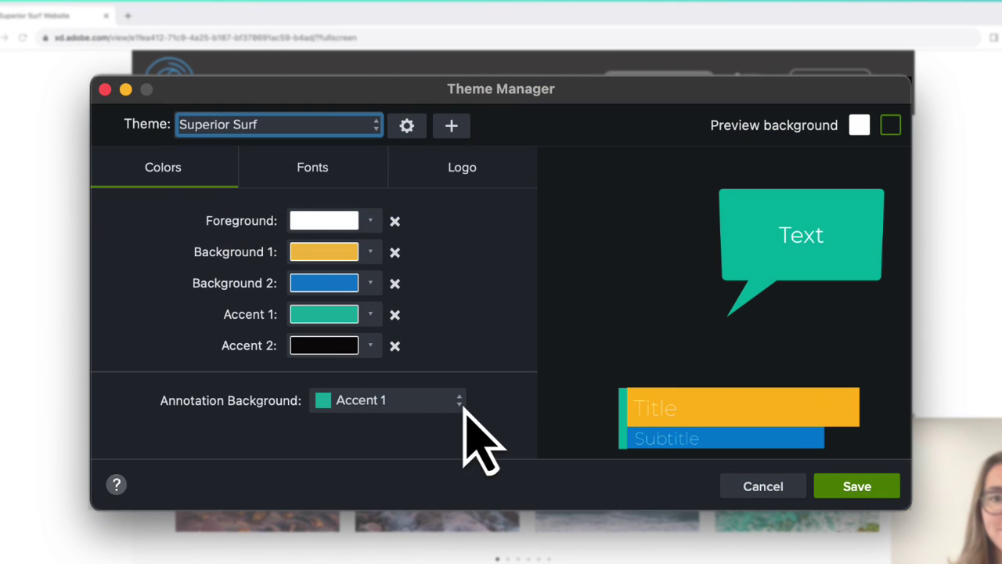
click(444, 404)
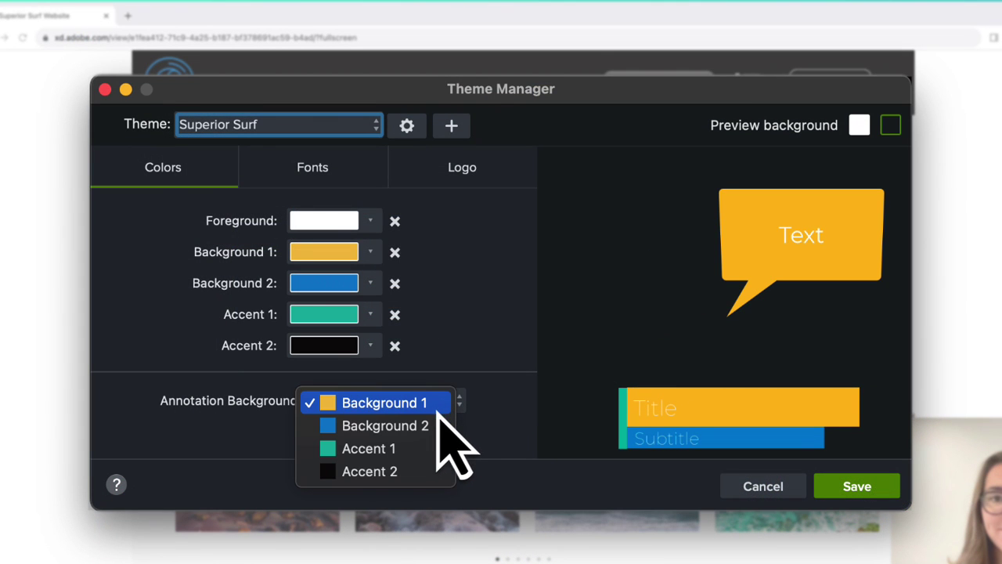
click(408, 451)
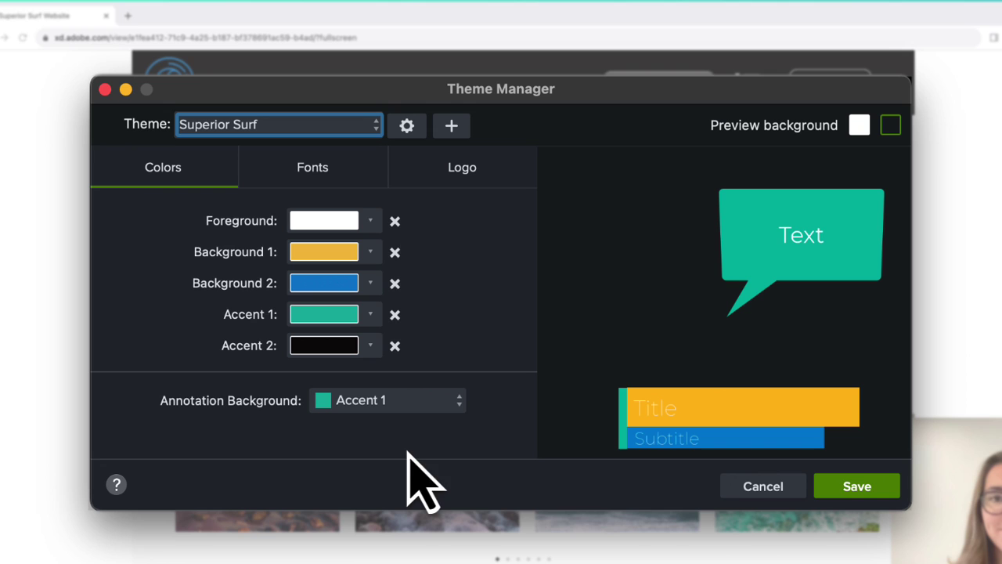
Set the Superior Surf theme's Font 1 to Proxima Nova
click(359, 166)
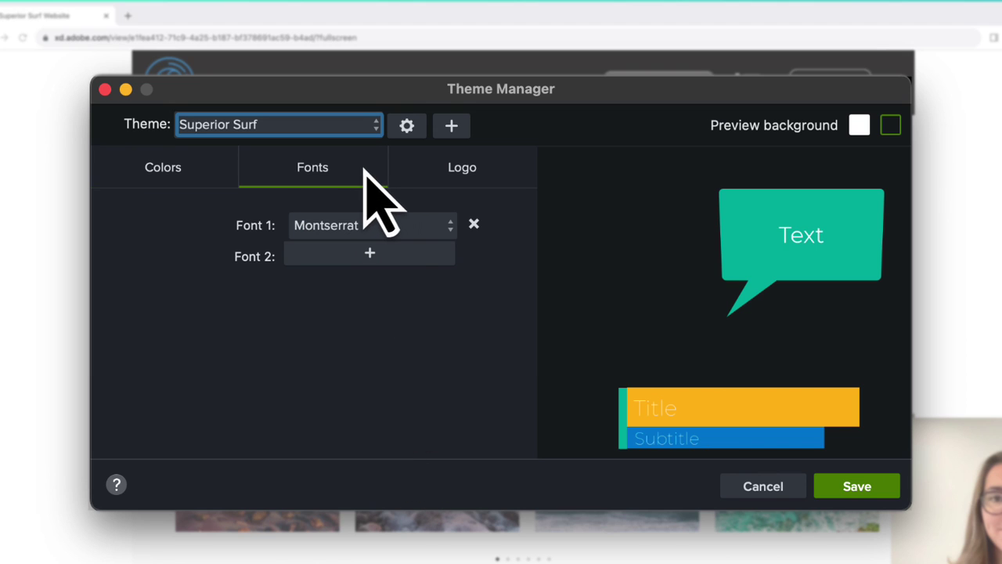
click(440, 225)
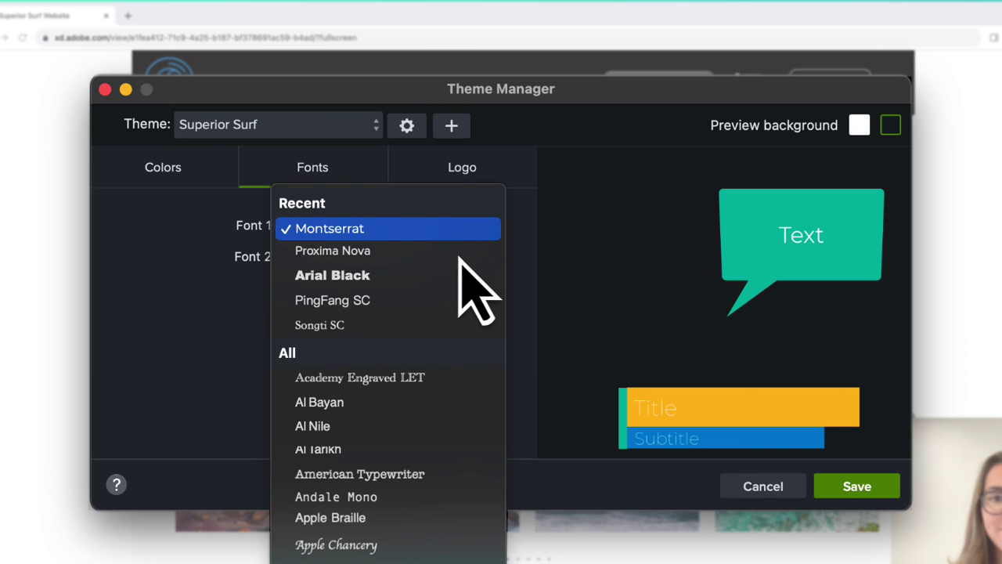
click(459, 257)
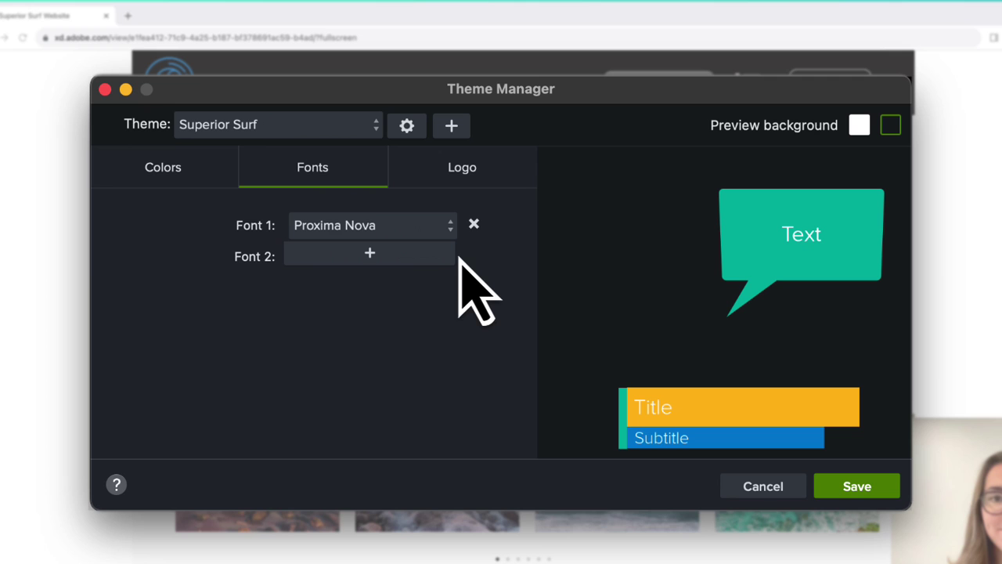
Load Superior Surf Logo.png as the theme logo and save the theme
click(508, 168)
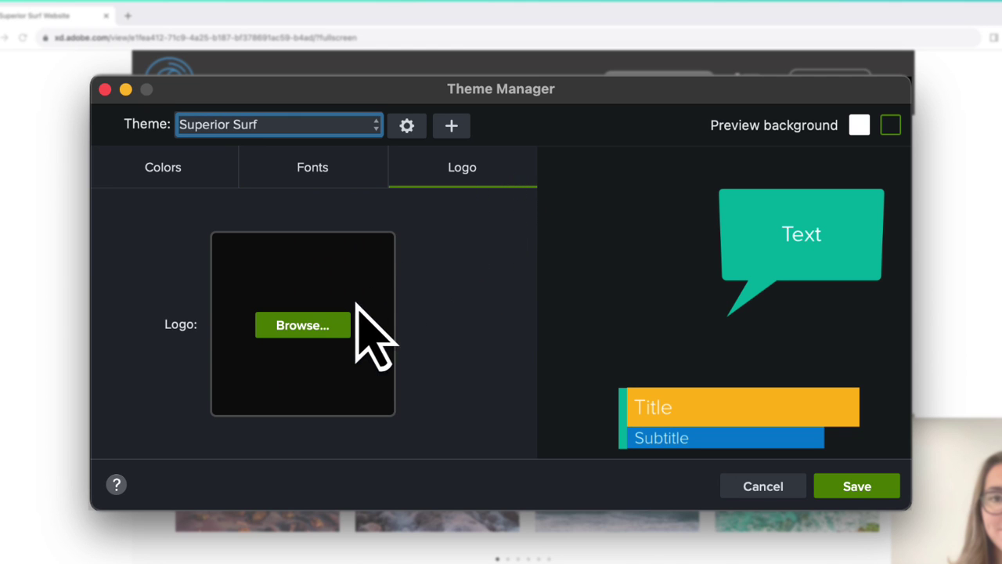
click(303, 325)
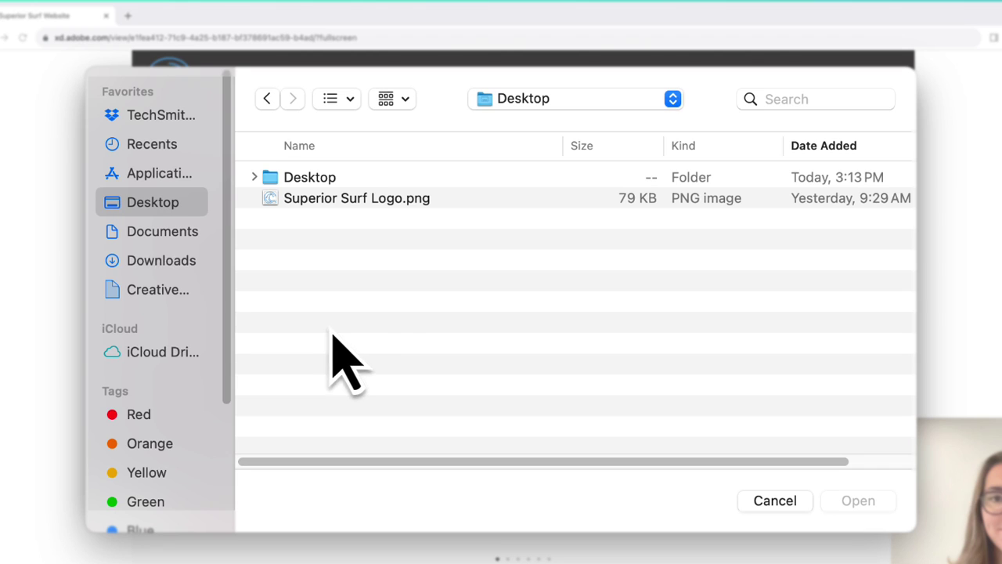
click(457, 198)
click(836, 498)
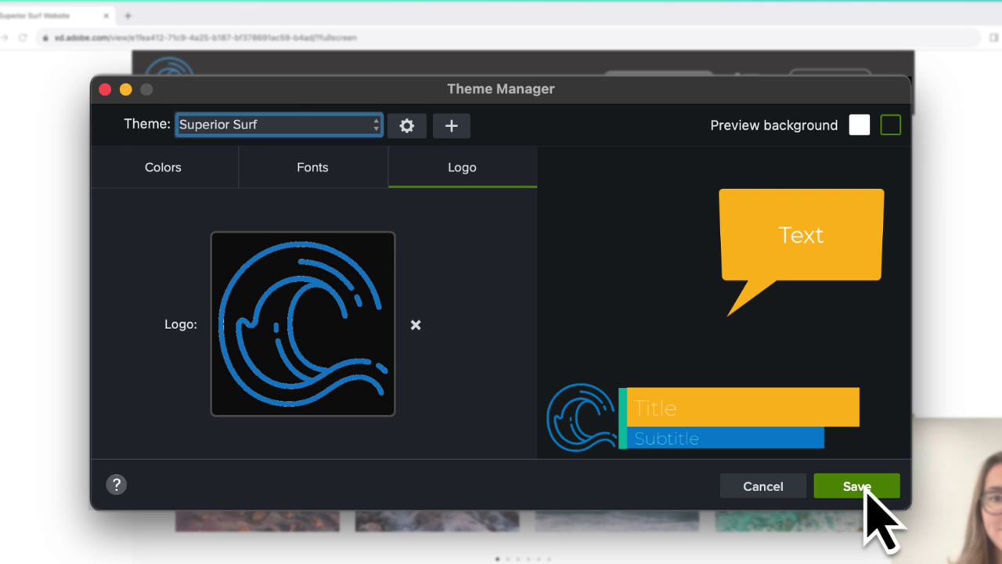
click(867, 486)
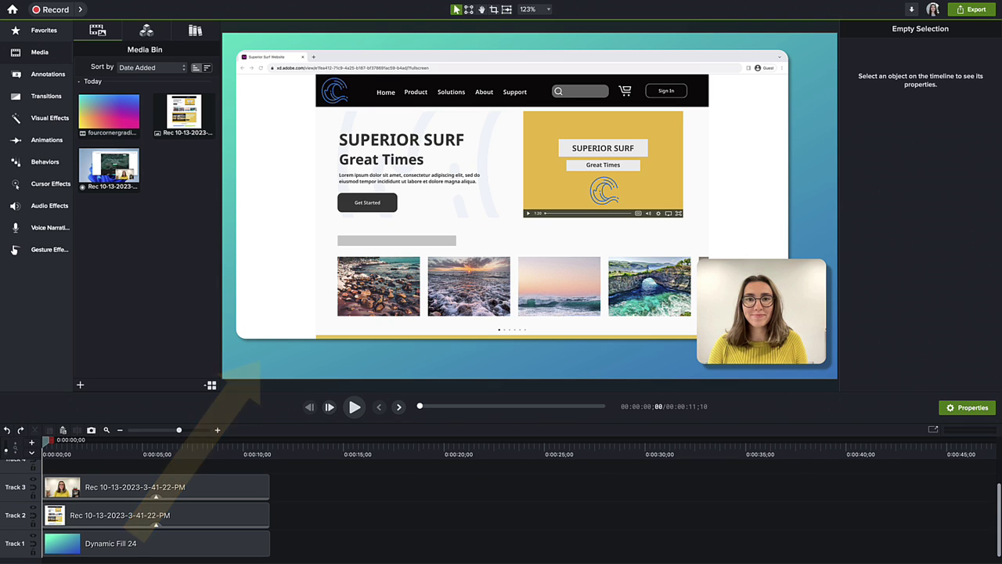
Recolour the Dynamic Fill 24 clip from the Superior Surf palette: white, yellow, blue and teal
click(229, 553)
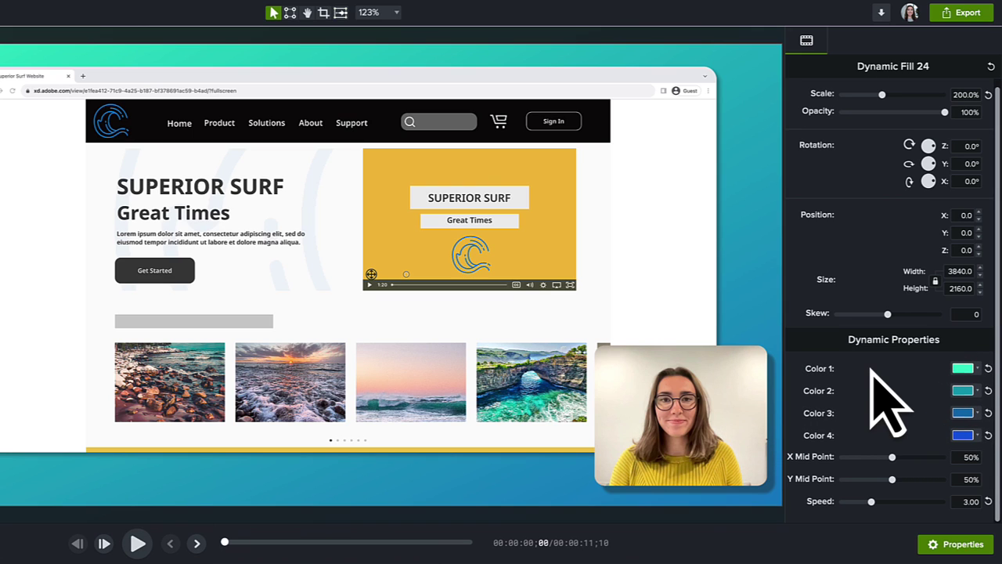
click(978, 369)
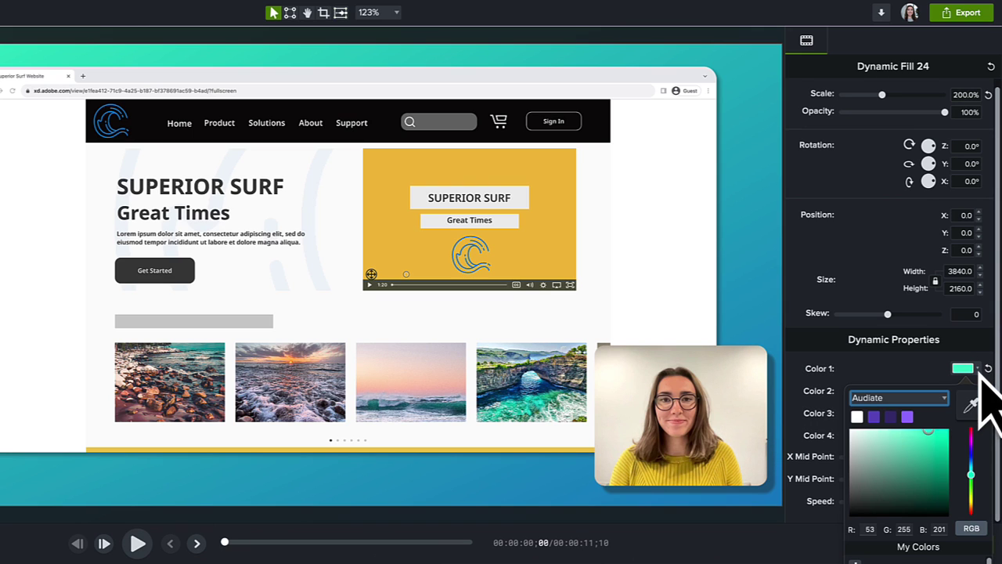
click(942, 399)
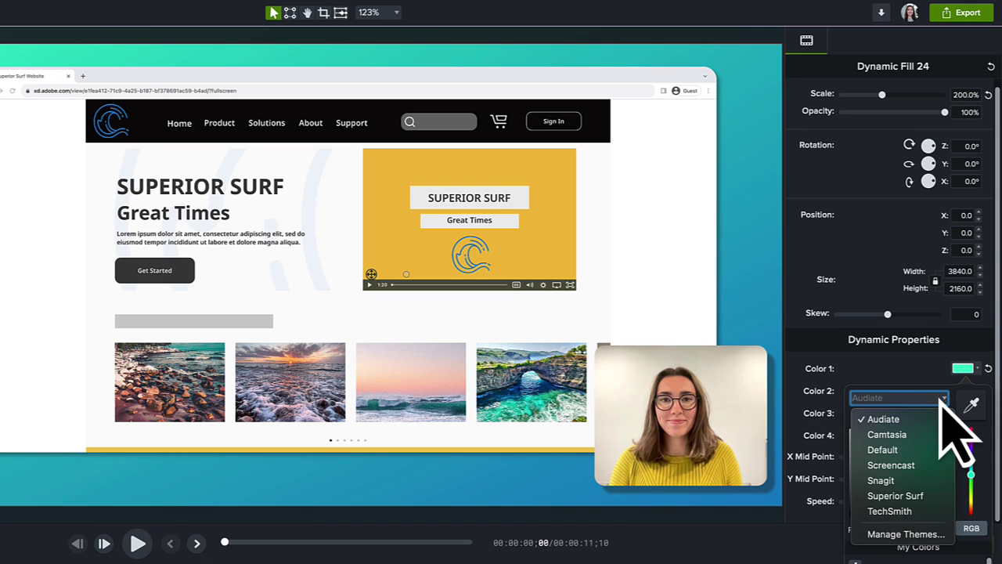
click(943, 496)
click(857, 417)
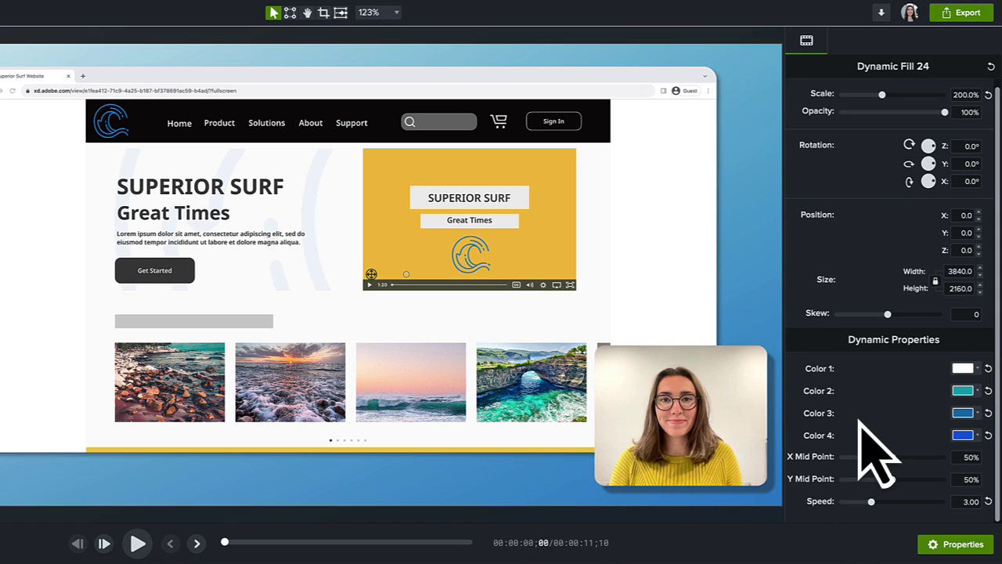
click(860, 422)
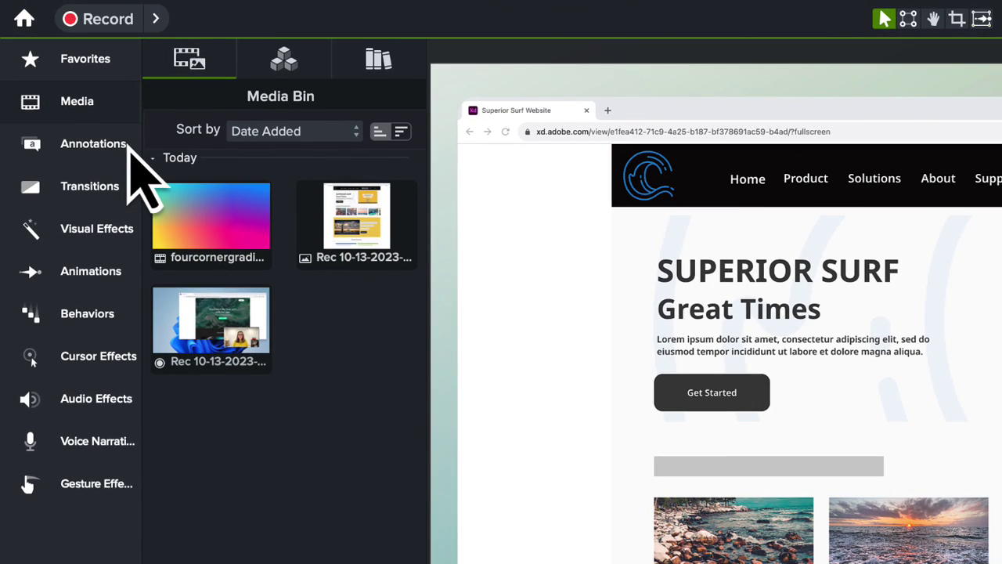
Show the Sketch Motion annotations and move the playhead to 0:07;20
click(125, 145)
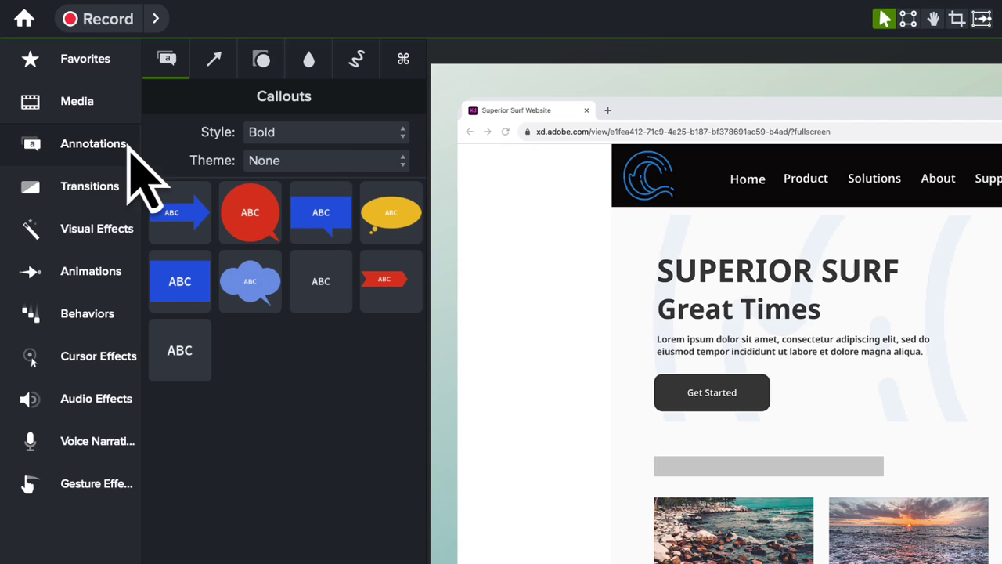
click(368, 69)
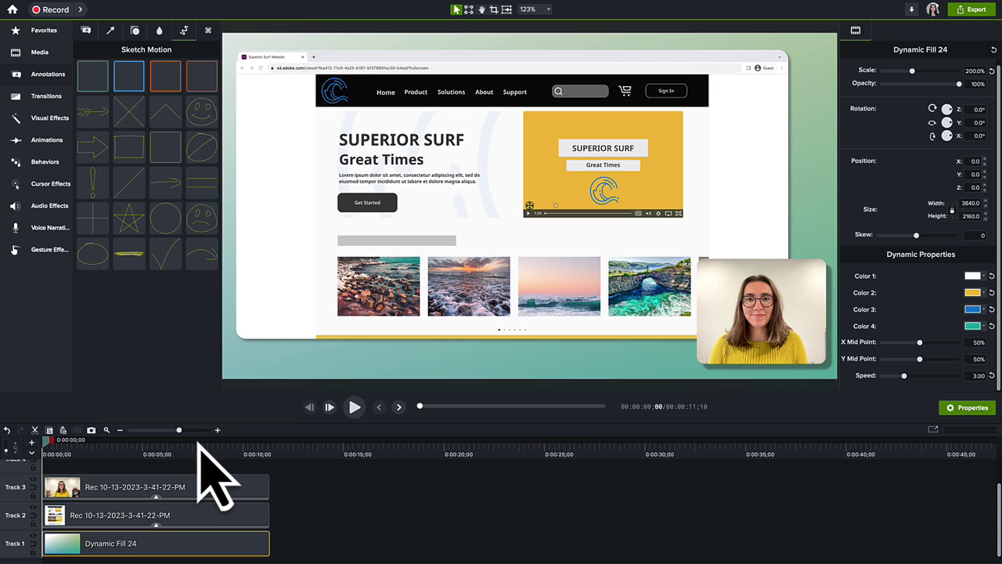
click(198, 443)
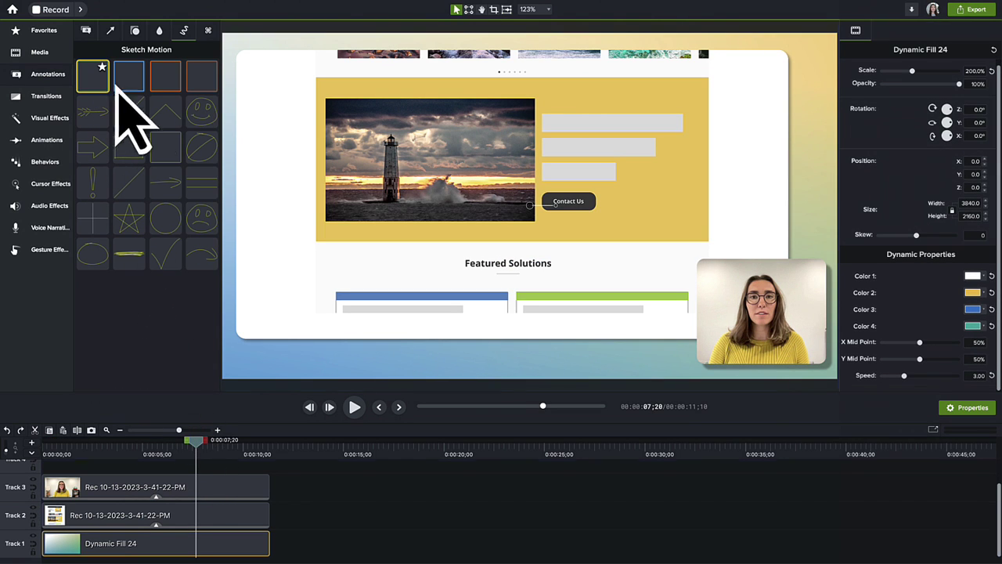
Drop a sketch-motion rectangle on the canvas and resize it to frame the Contact Us button
mouse_move(117, 86)
mouse_down()
mouse_move(352, 157)
mouse_move(571, 205)
mouse_up()
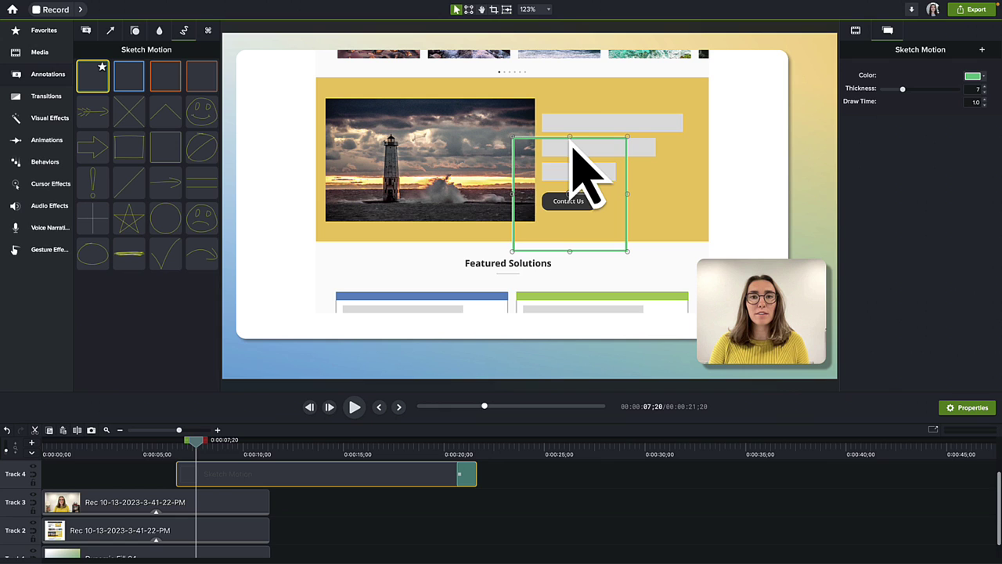
drag(573, 141, 573, 183)
drag(629, 217, 610, 219)
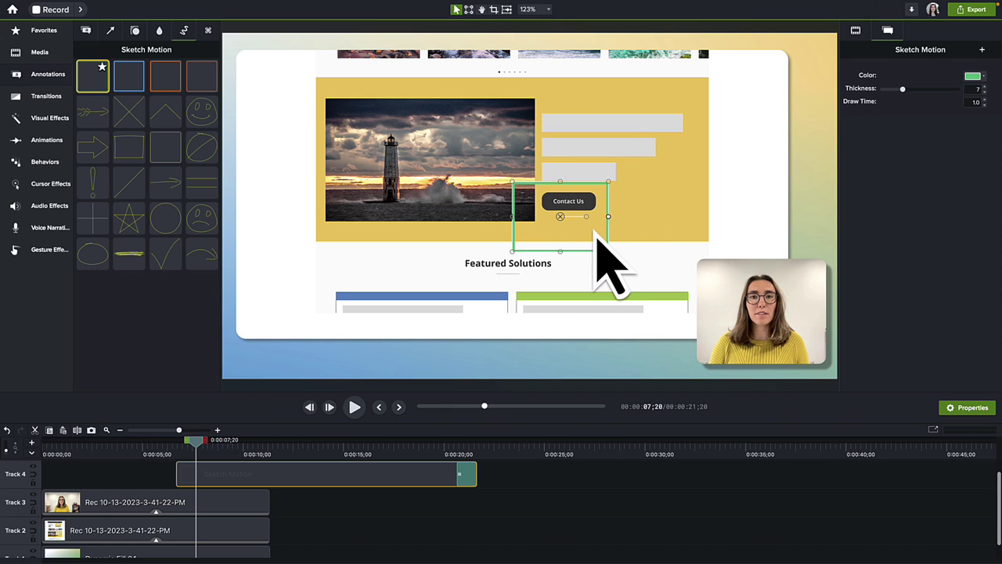
drag(559, 252, 531, 203)
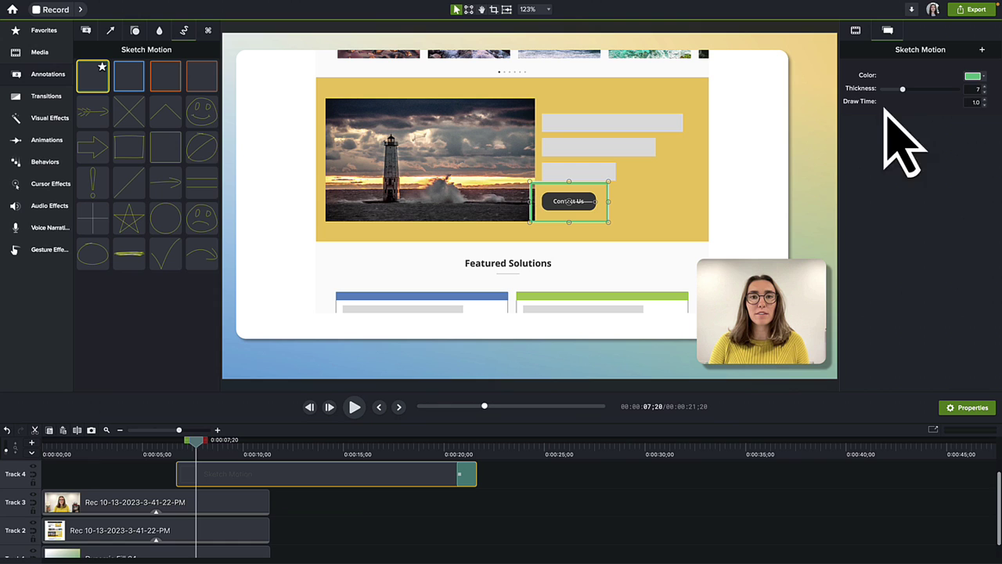
Make the sketch rectangle blue and thicken its stroke to about 15.9
click(983, 77)
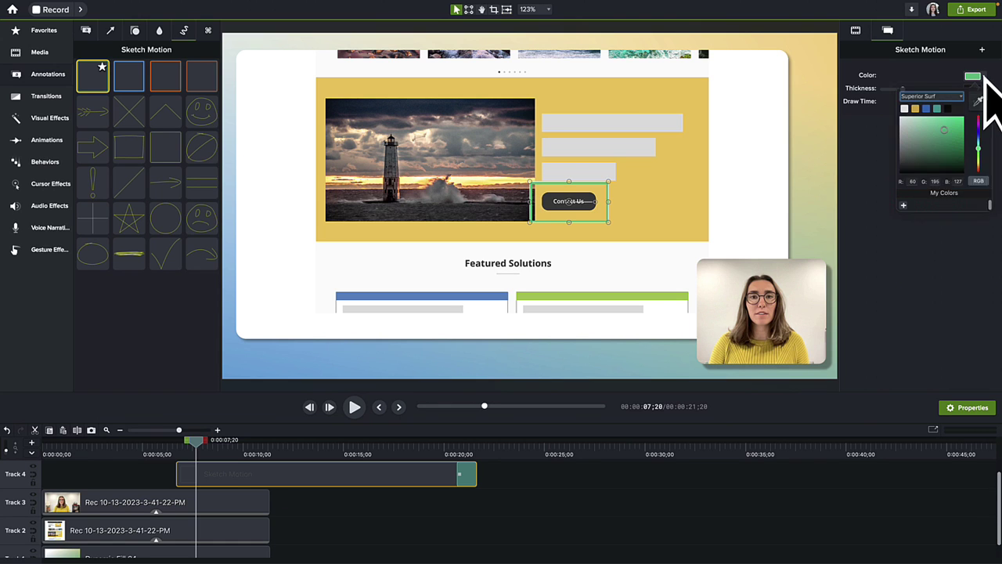
click(919, 113)
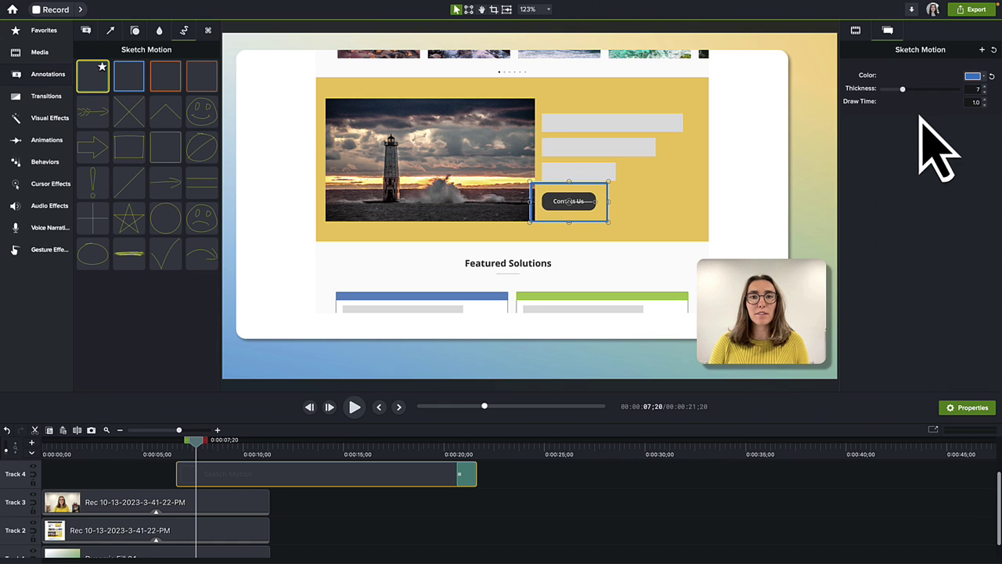
drag(902, 89, 930, 89)
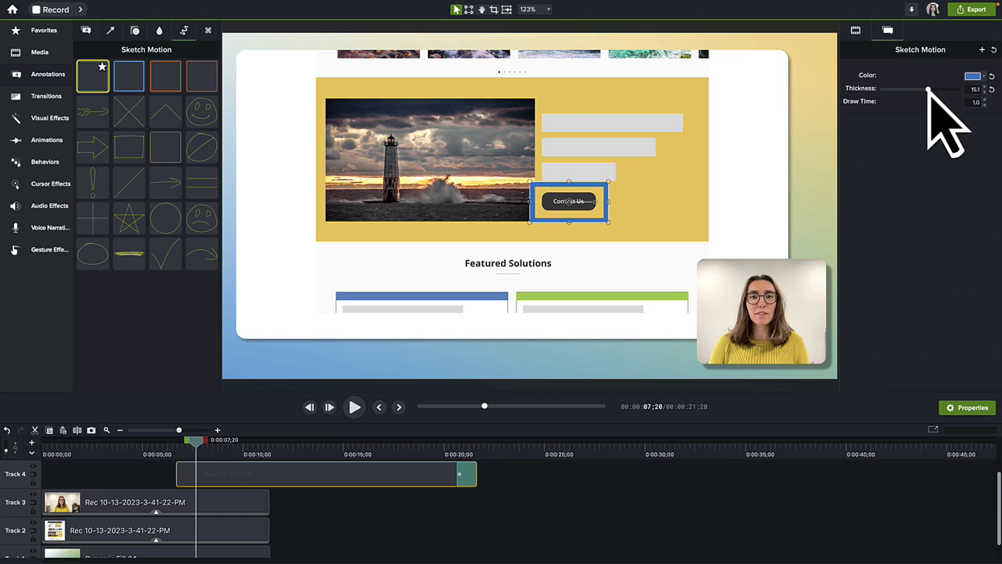
Trim the sketch clip to end around 8 seconds and play back the animation
mouse_move(480, 478)
mouse_down()
mouse_move(217, 477)
mouse_move(172, 446)
mouse_up()
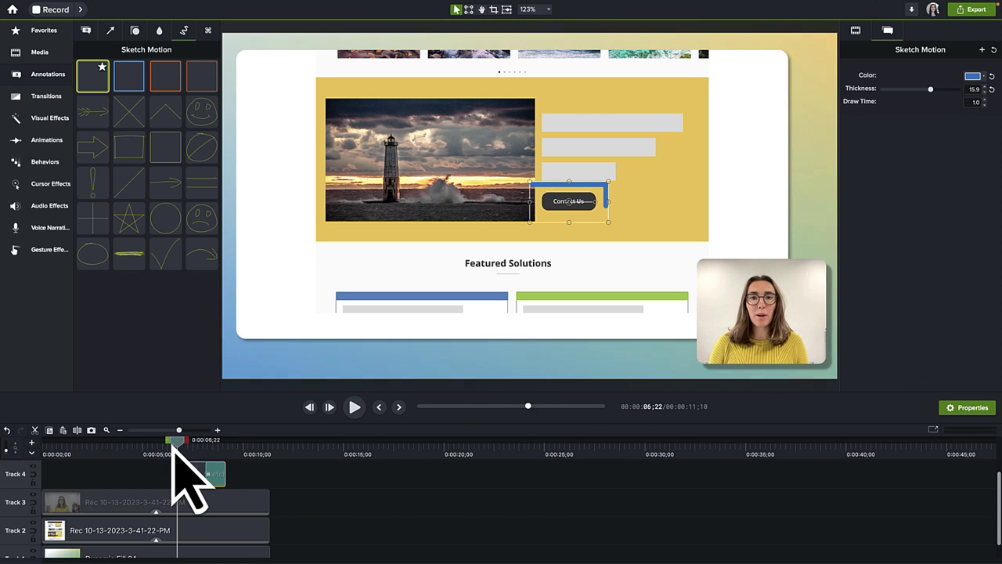
click(353, 409)
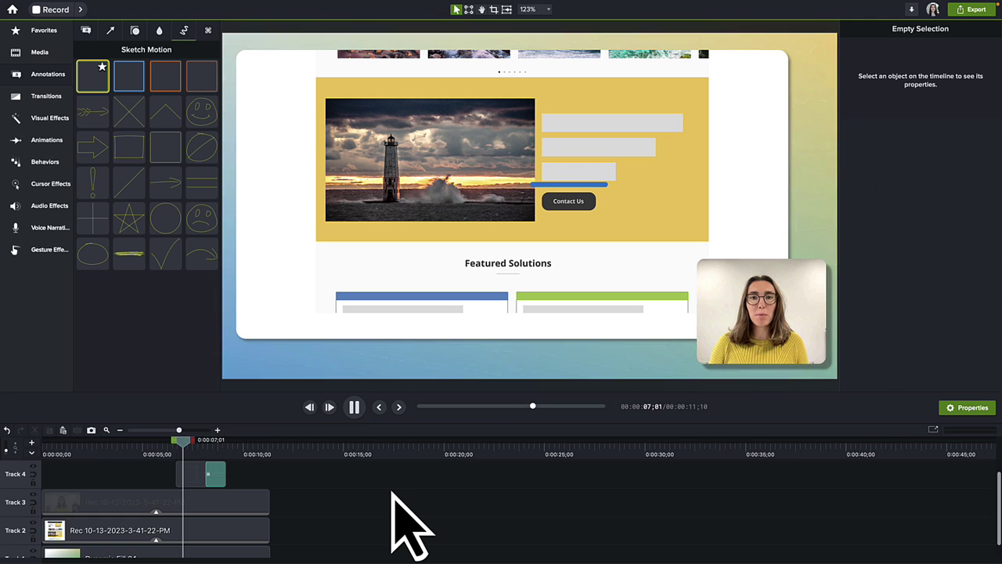
click(354, 407)
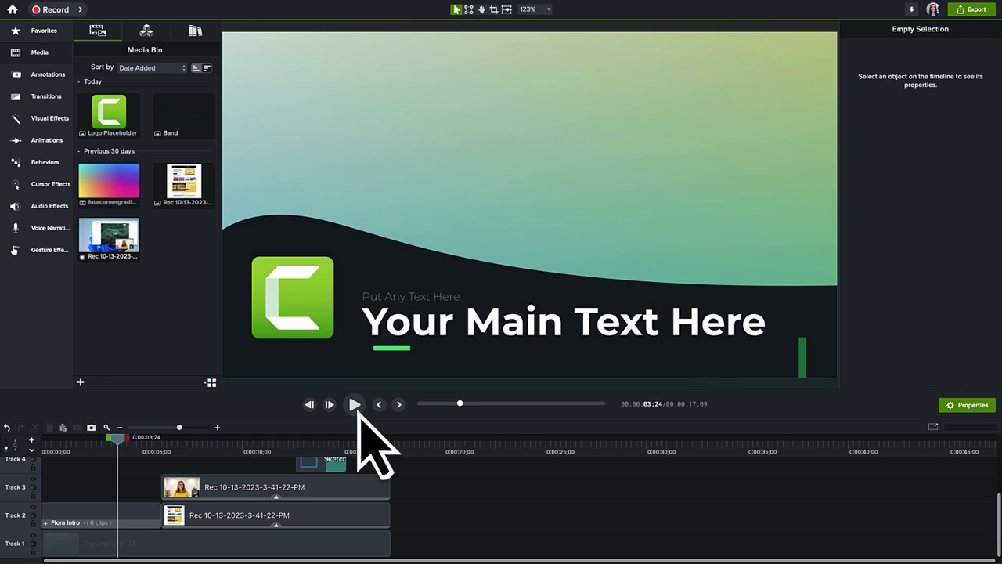
Apply the Superior Surf theme to the Flora Intro title clip on Track 2
click(141, 523)
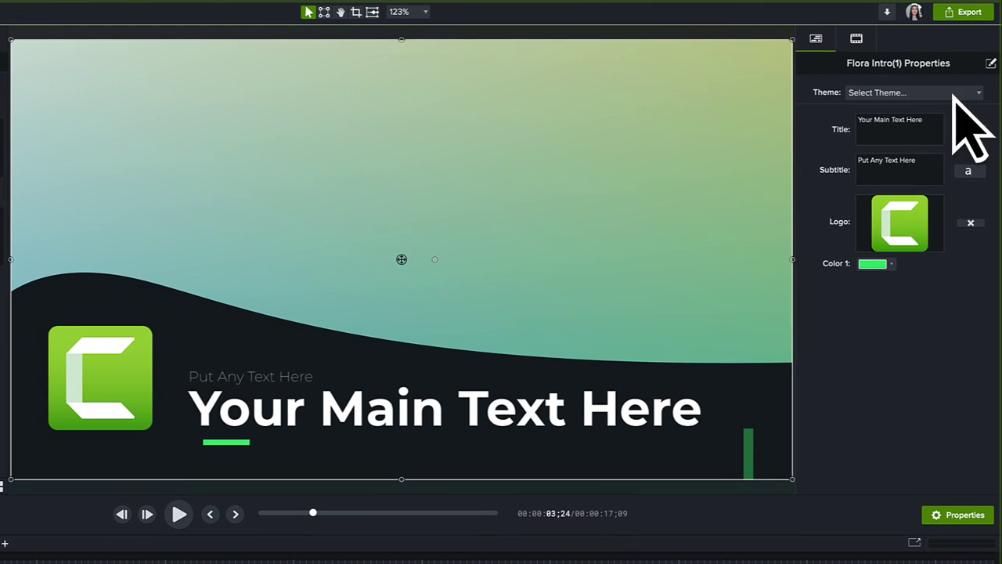
click(959, 74)
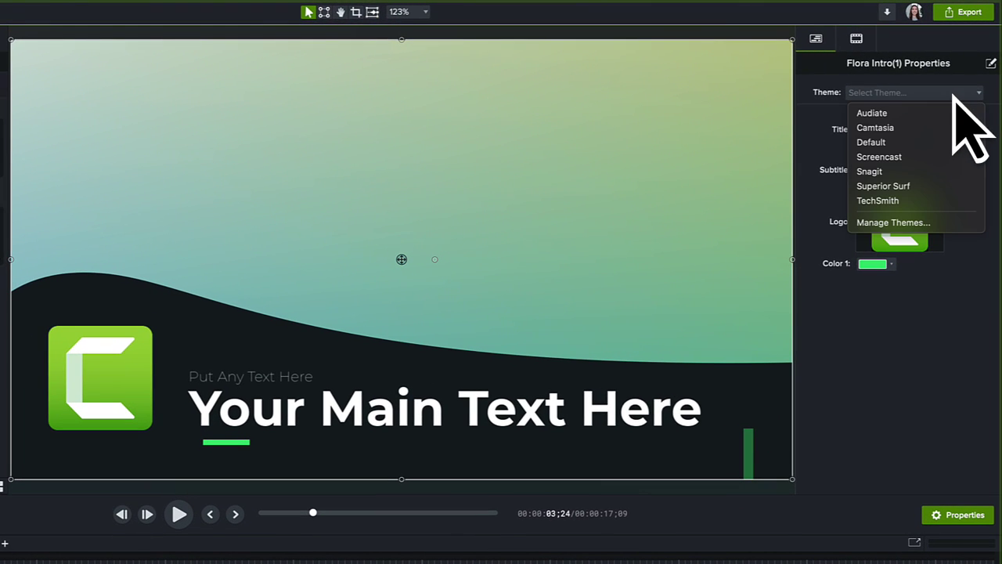
click(951, 185)
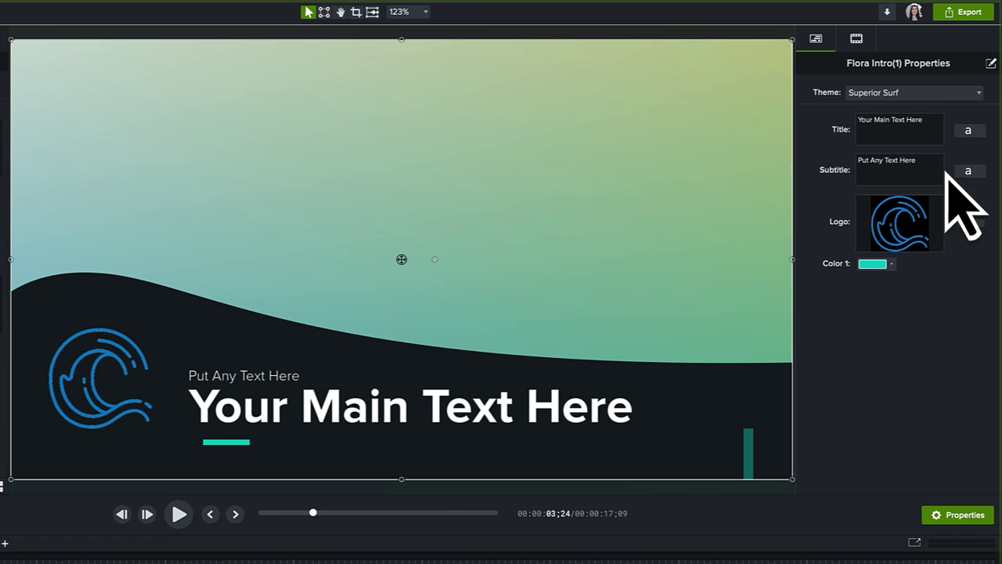
Change the intro title to Superior Surf and enter a new subtitle
click(930, 129)
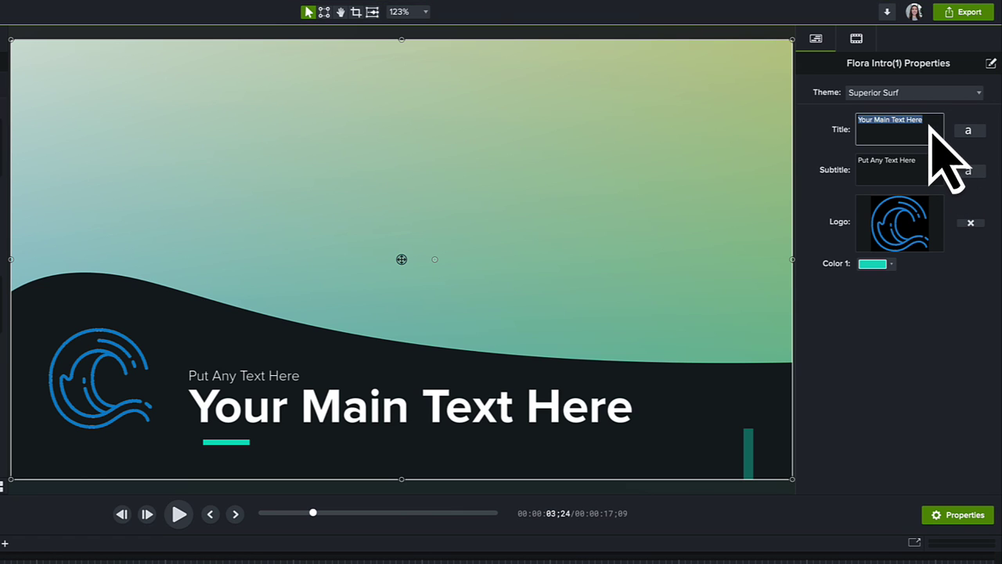
text(Superior Surf)
click(894, 166)
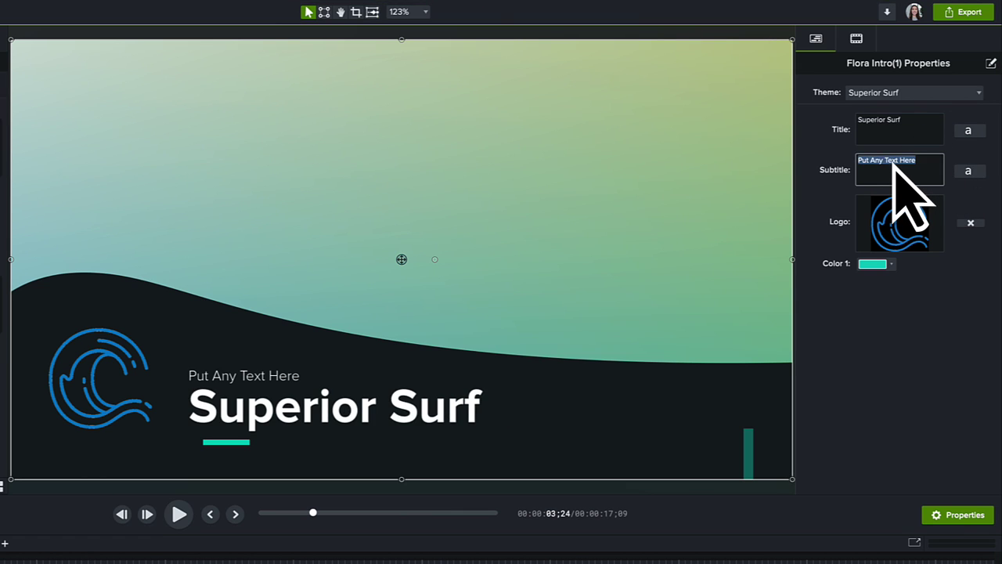
text(Carson)
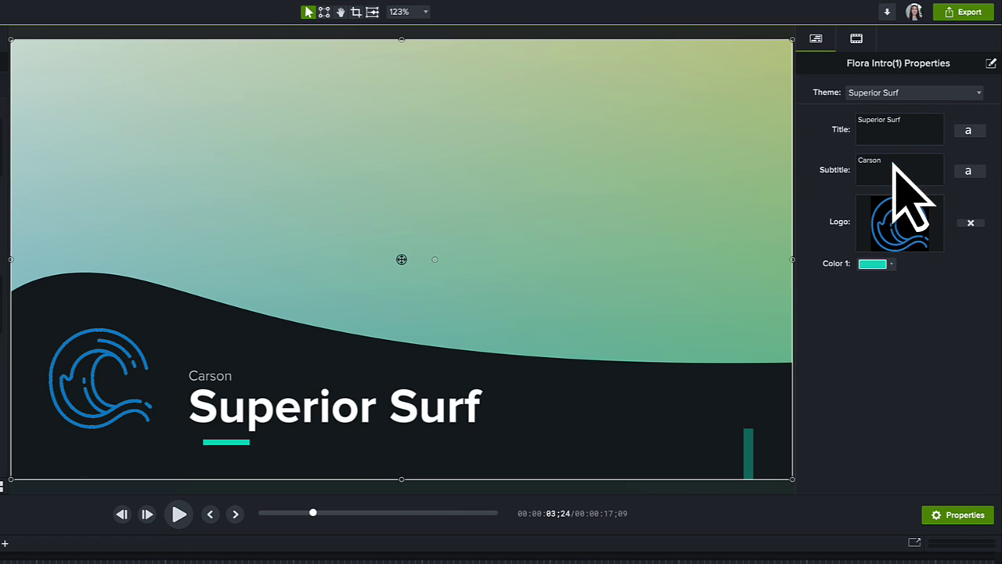
click(978, 172)
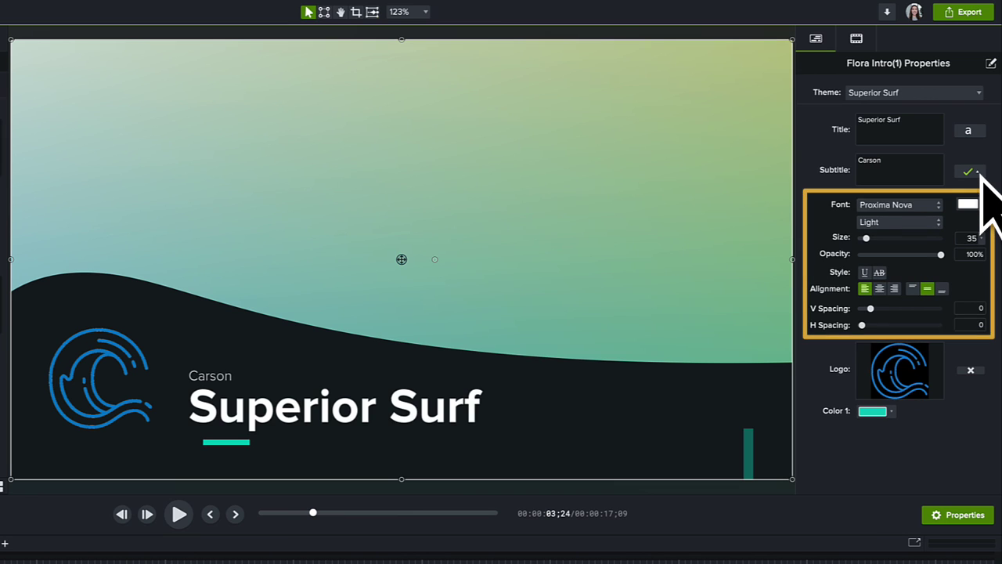
click(978, 172)
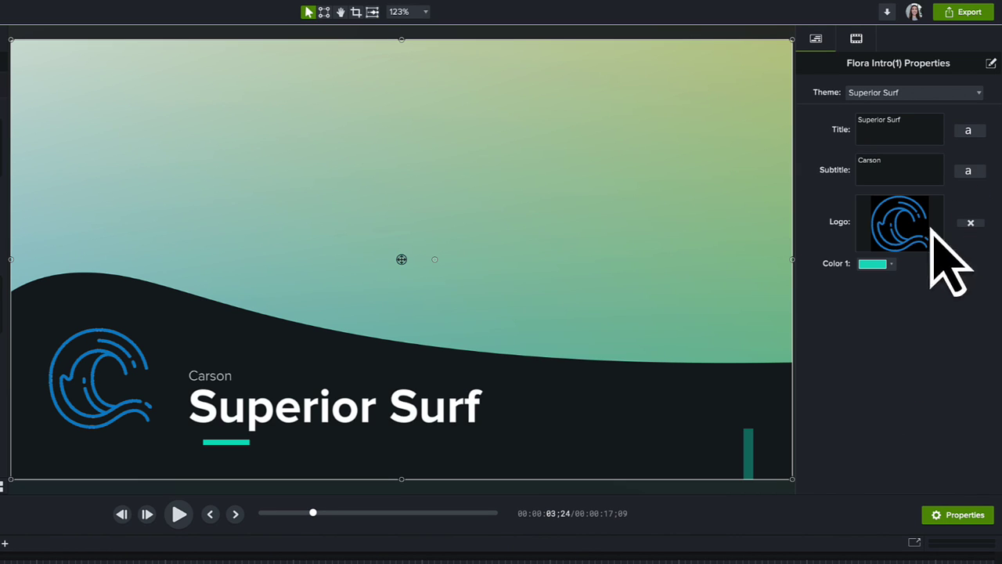
Set the intro's Color 1 accent to the theme's gold and preview the animation
click(891, 264)
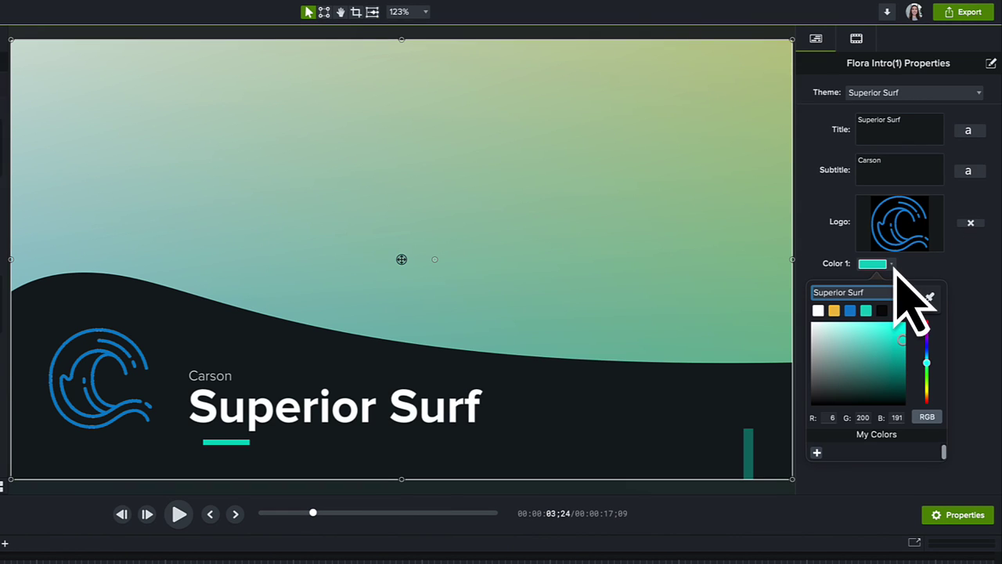
click(835, 312)
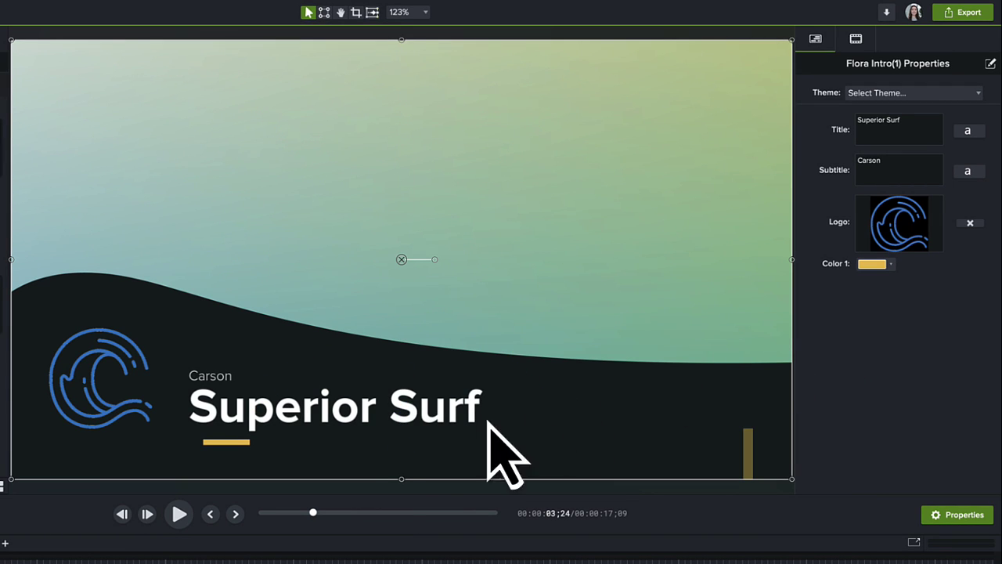
click(180, 516)
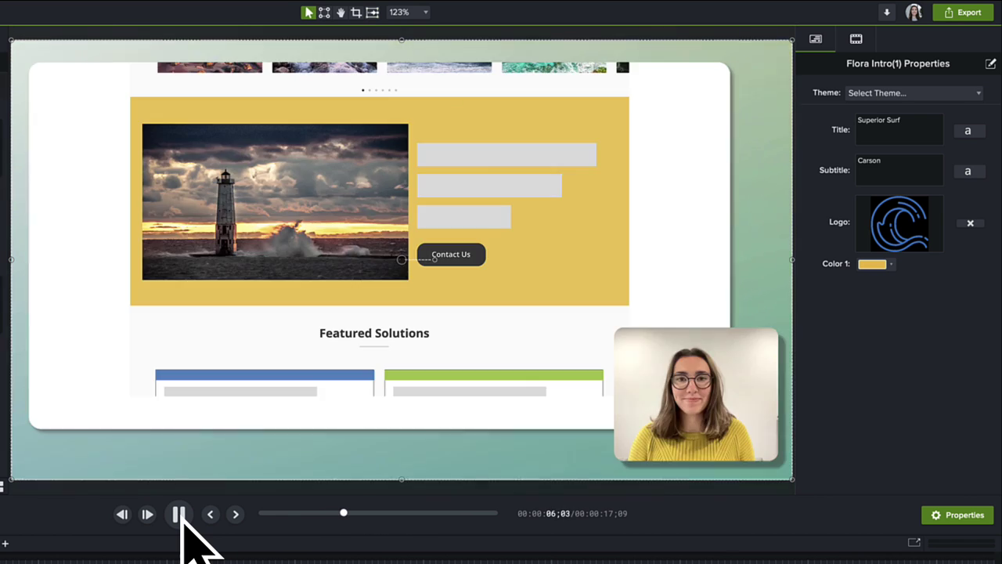
click(182, 518)
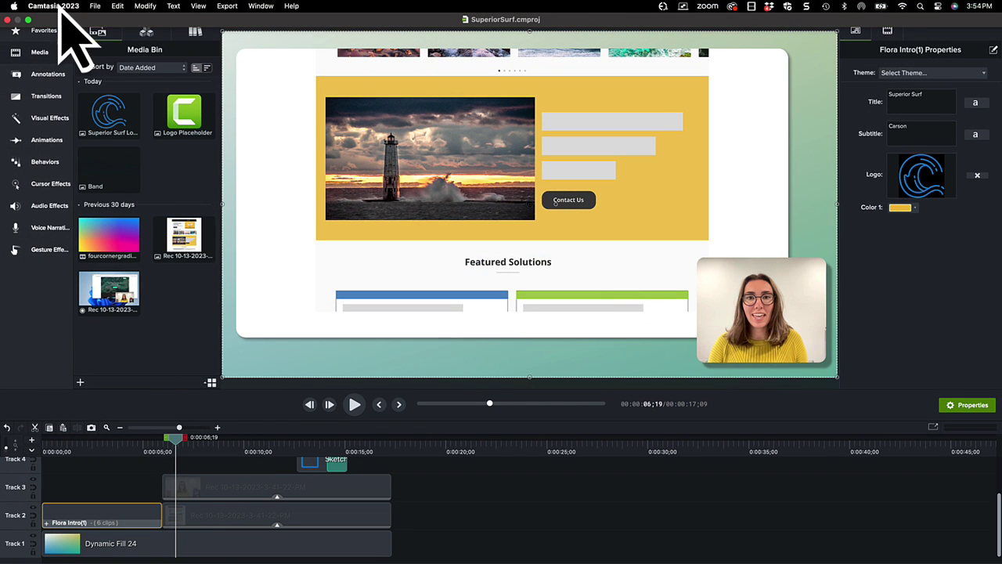
Load the Superior Surf theme in Manage Themes and bring up its gear options
click(61, 8)
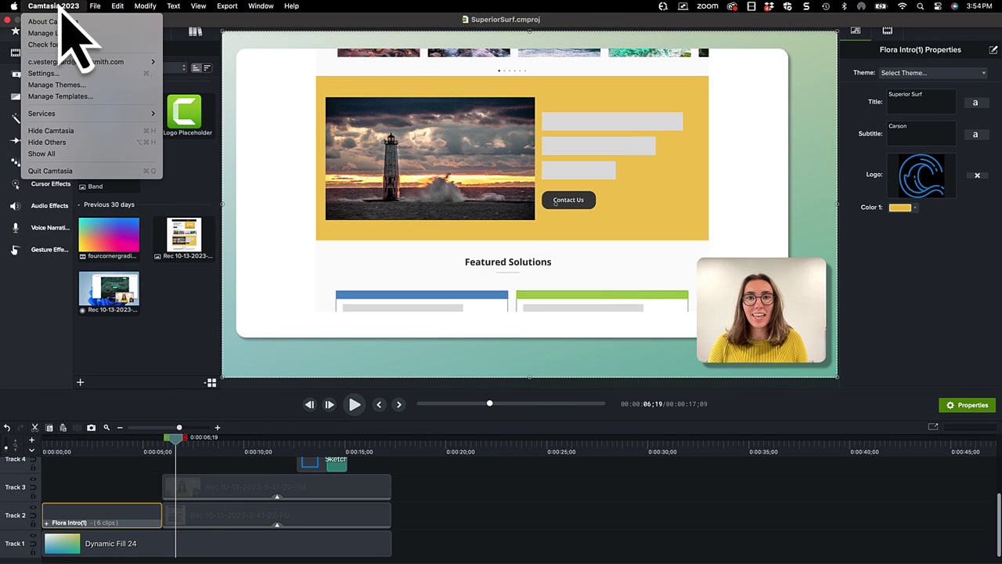
click(103, 85)
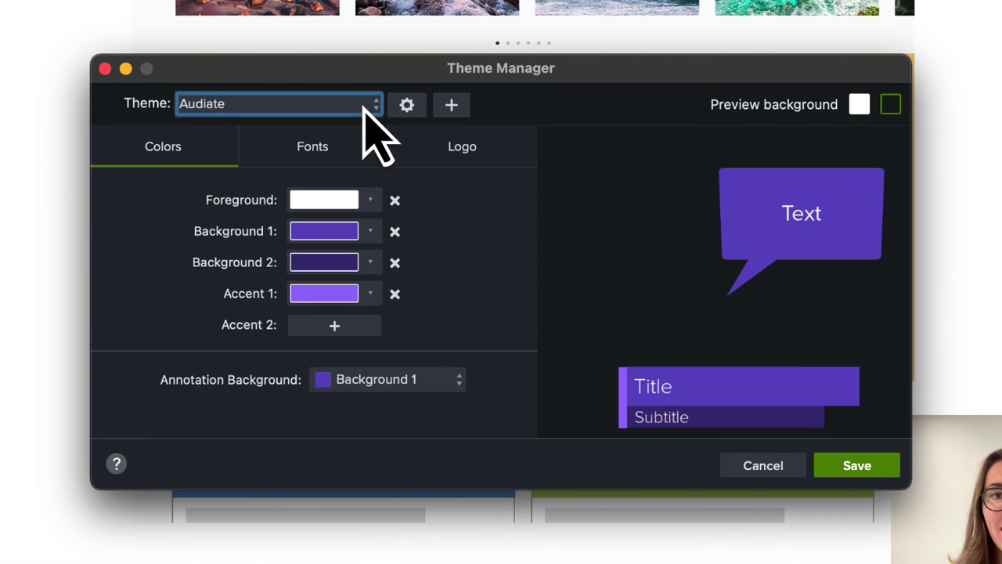
click(364, 108)
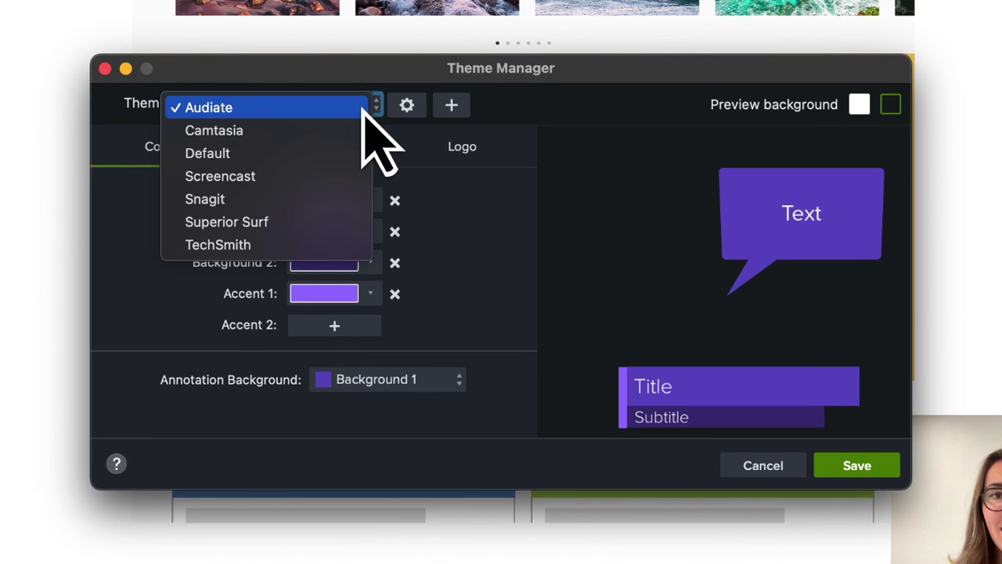
click(298, 225)
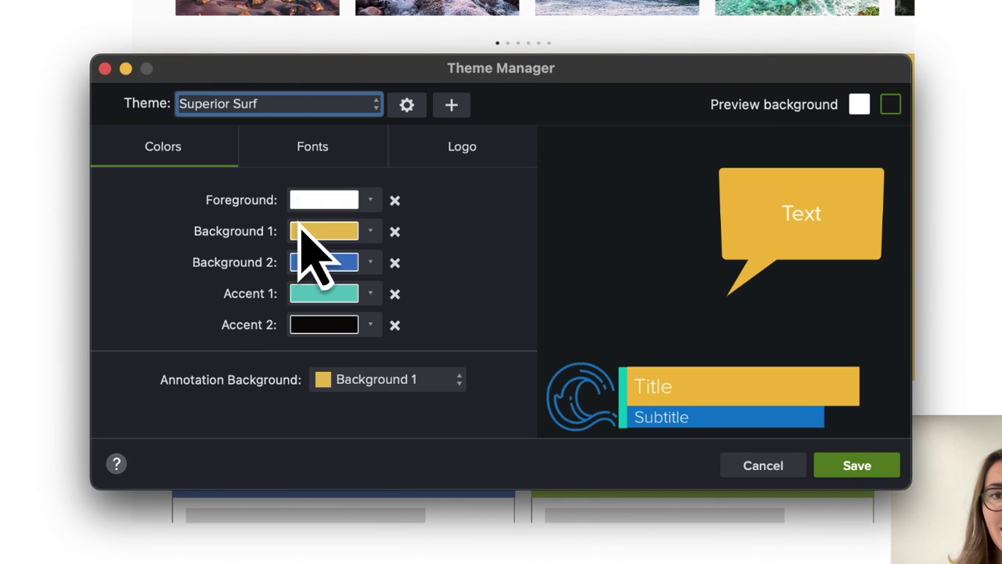
click(407, 105)
Choose Export to save the Superior Surf theme file to the Desktop
click(468, 209)
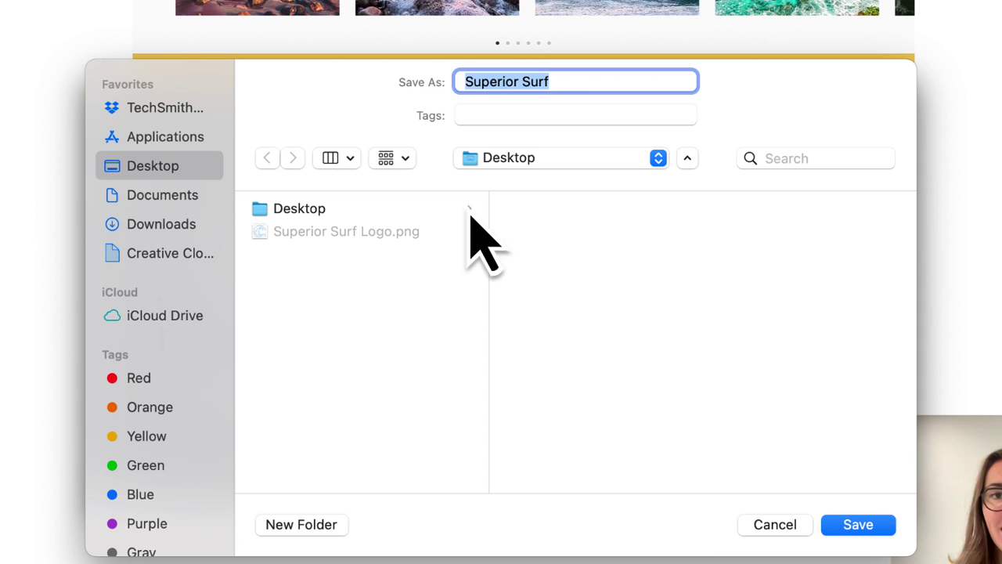